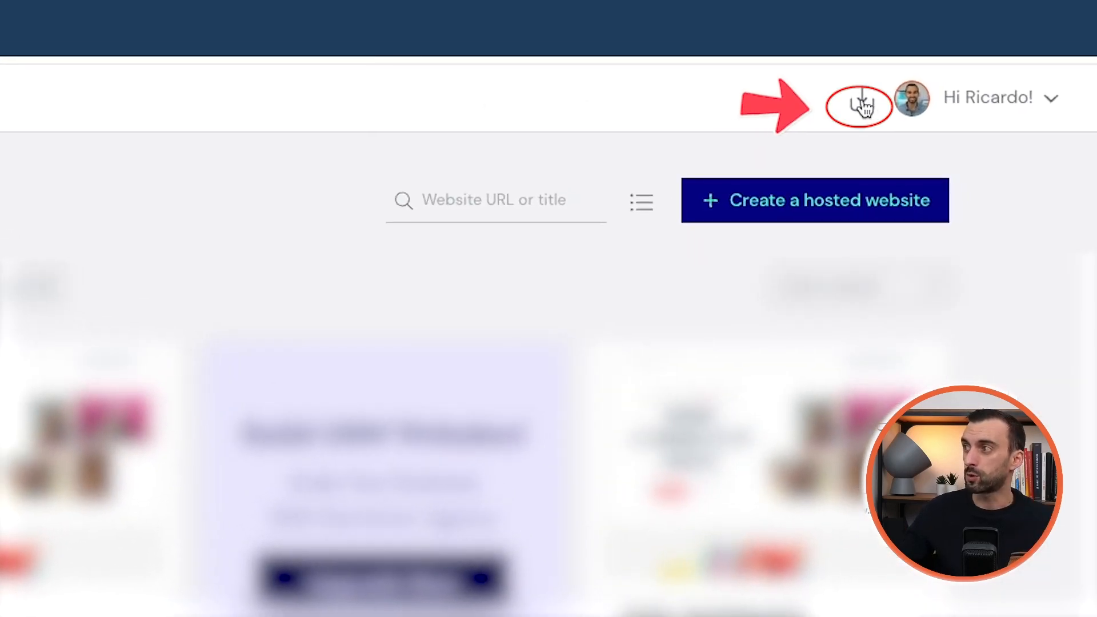
Download the Elementor Pro Expert plugin as elementor-pro-3.19.2.zip into the Téléchargements folder
click(862, 103)
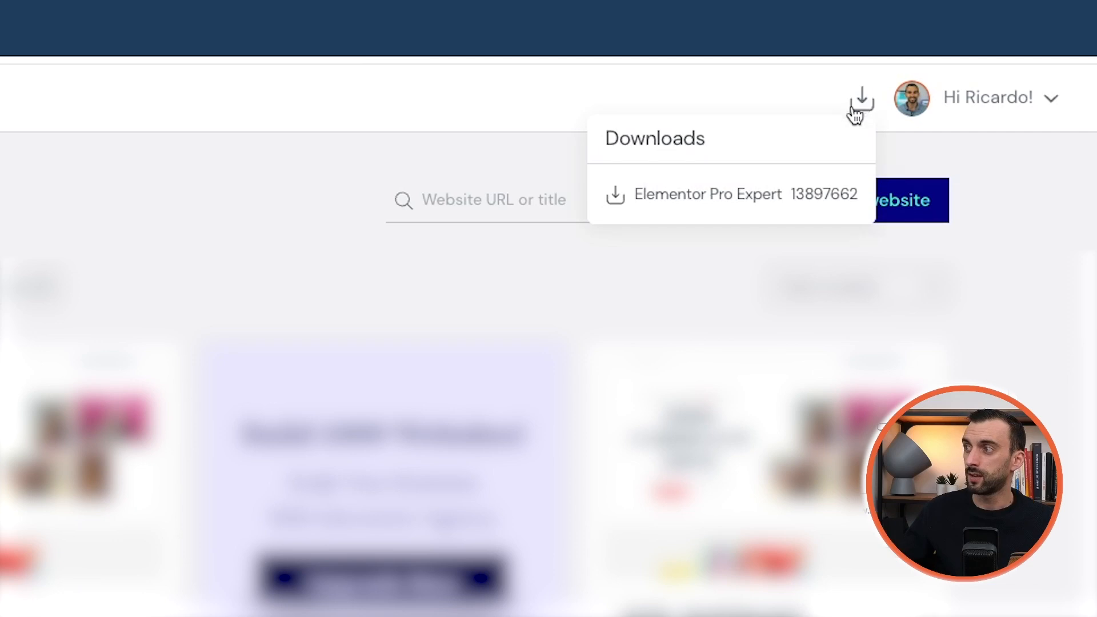
click(707, 203)
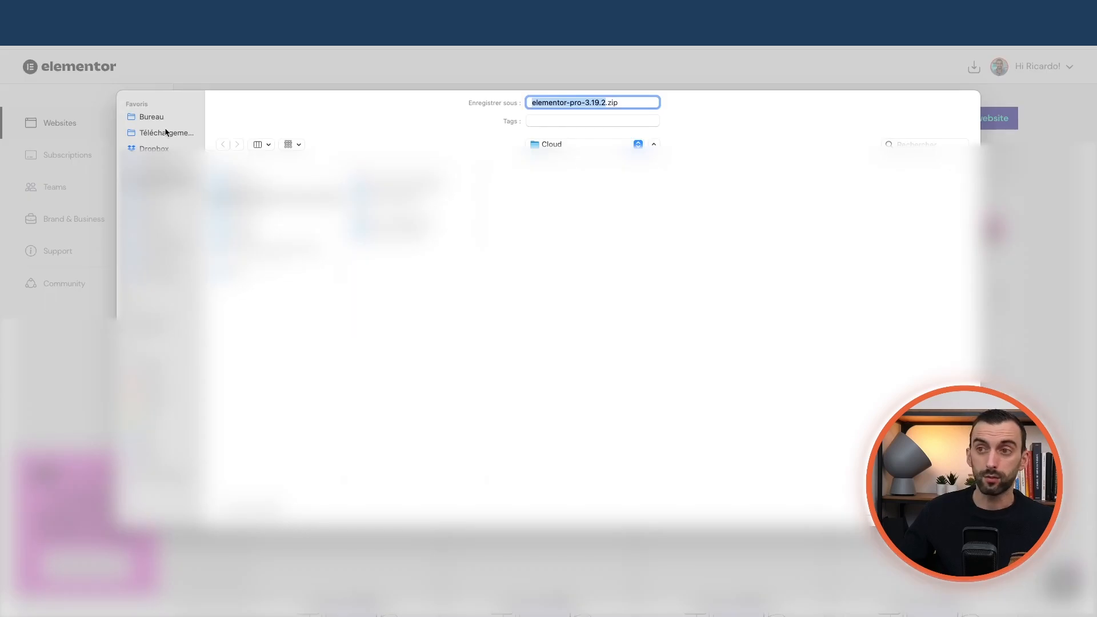
click(165, 133)
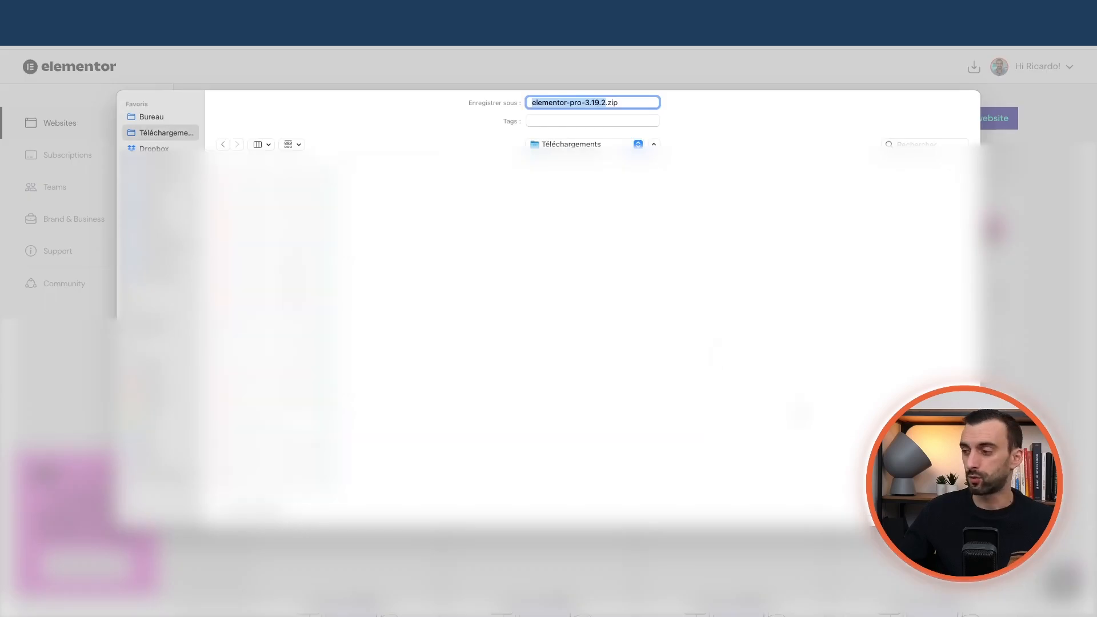
key(Return)
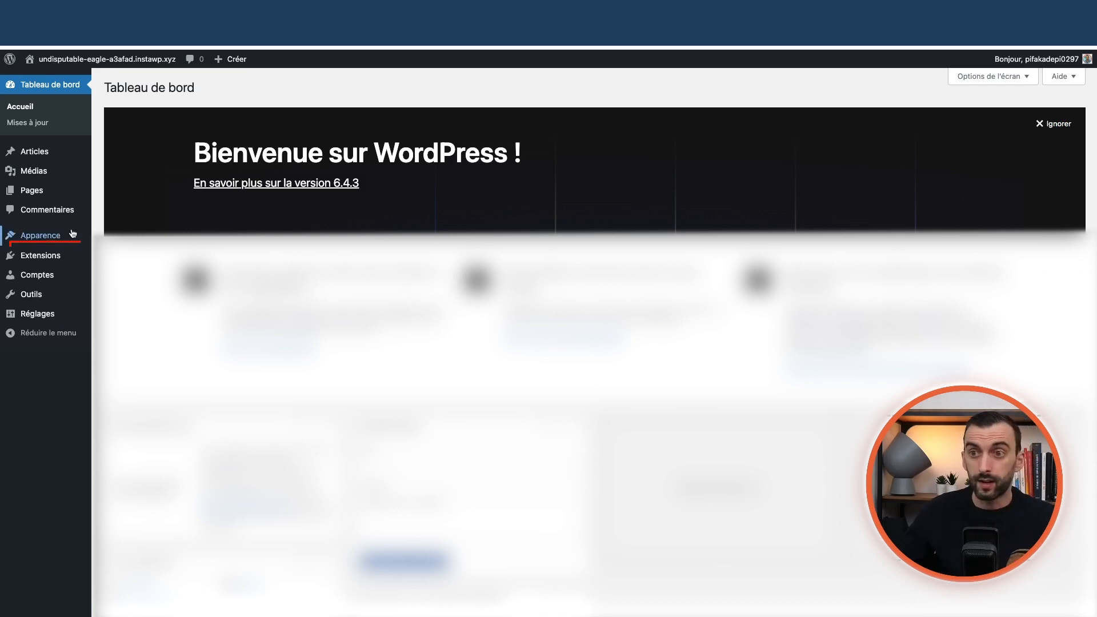
Switch to the WordPress dashboard and open the form for uploading a zipped plugin
mouse_move(40, 255)
click(125, 258)
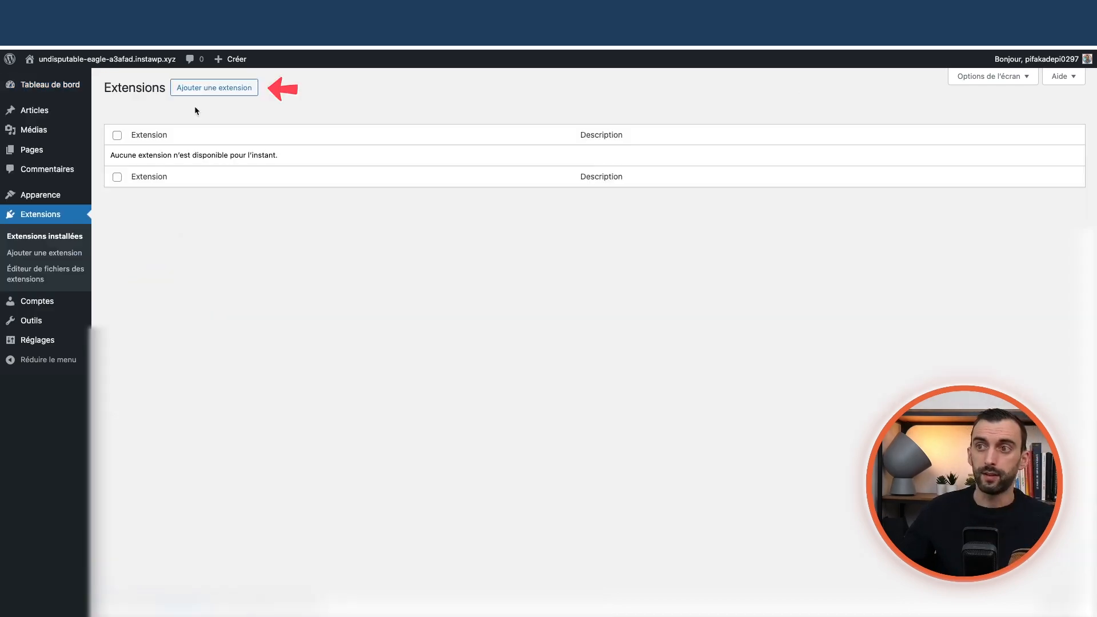
click(200, 89)
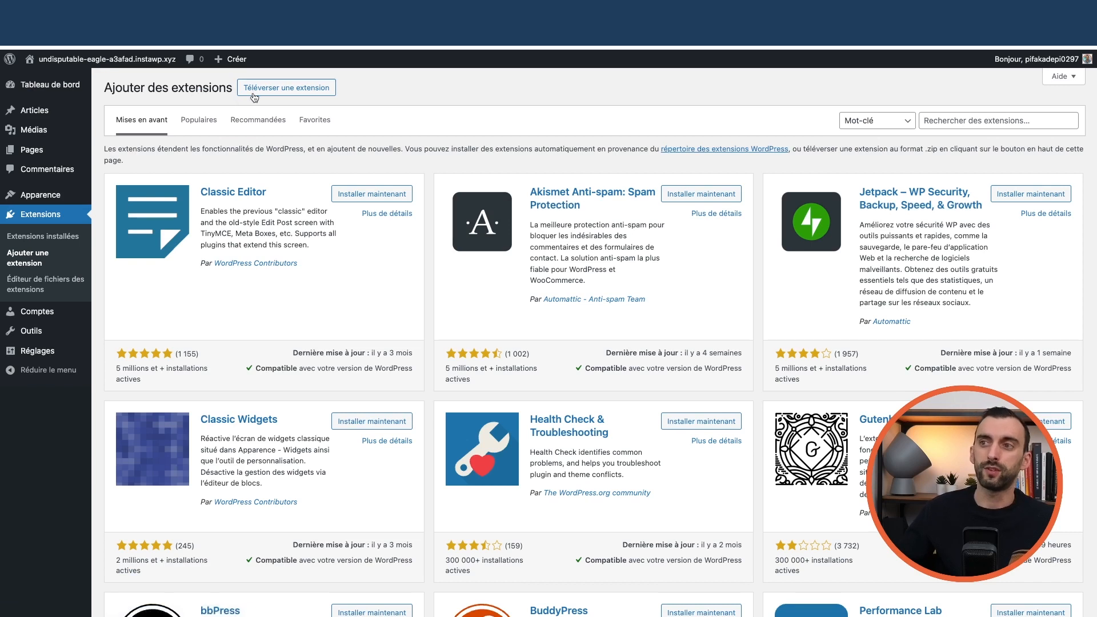
click(280, 90)
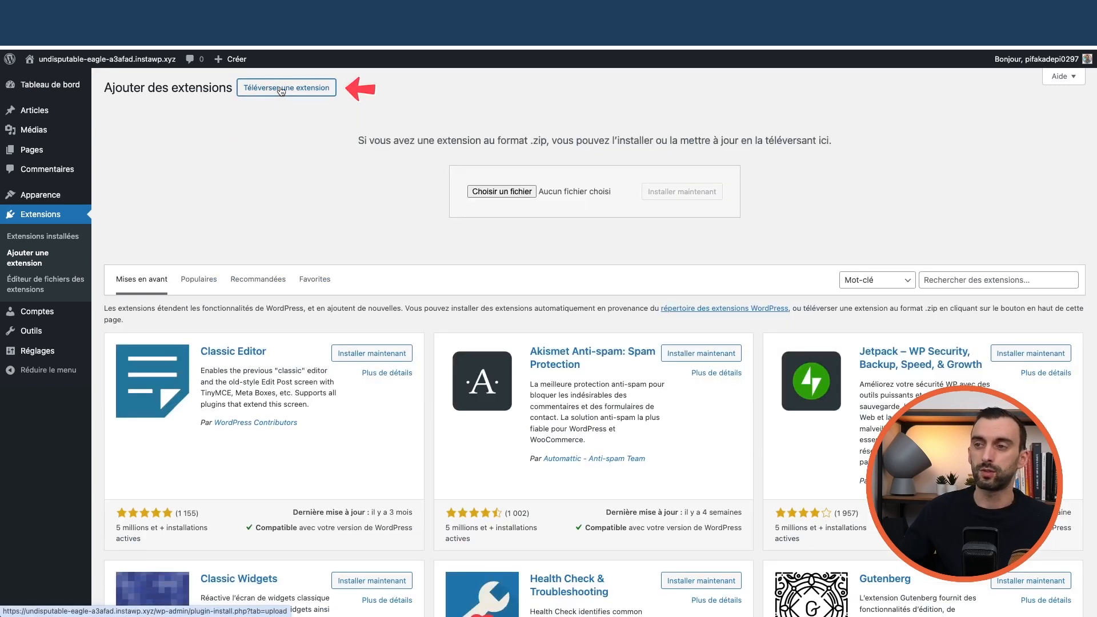
click(74, 219)
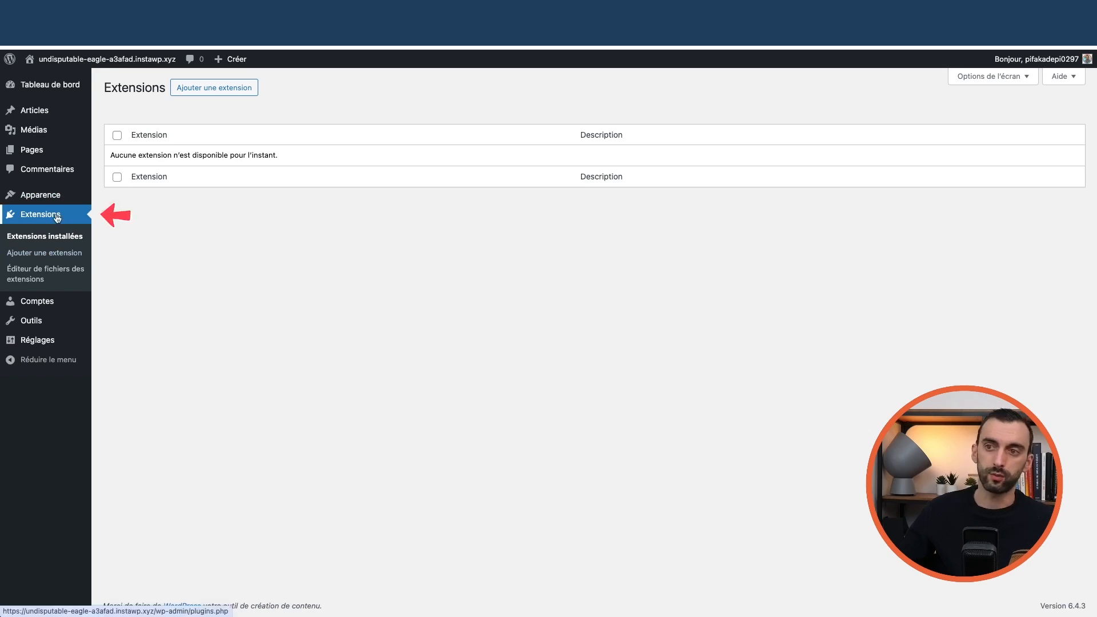
click(53, 255)
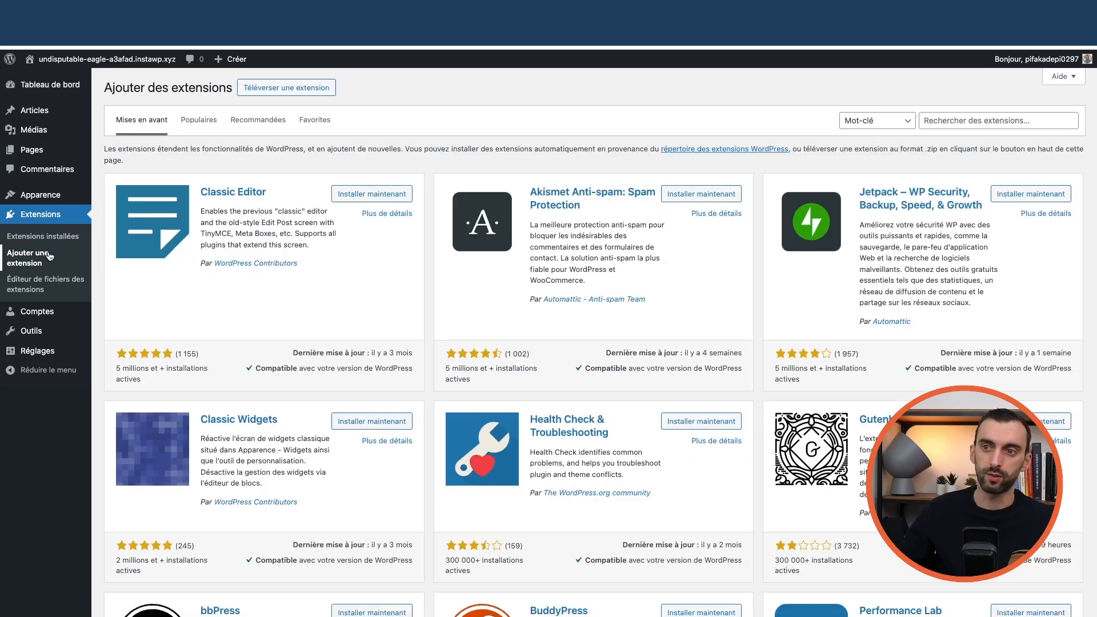
click(275, 89)
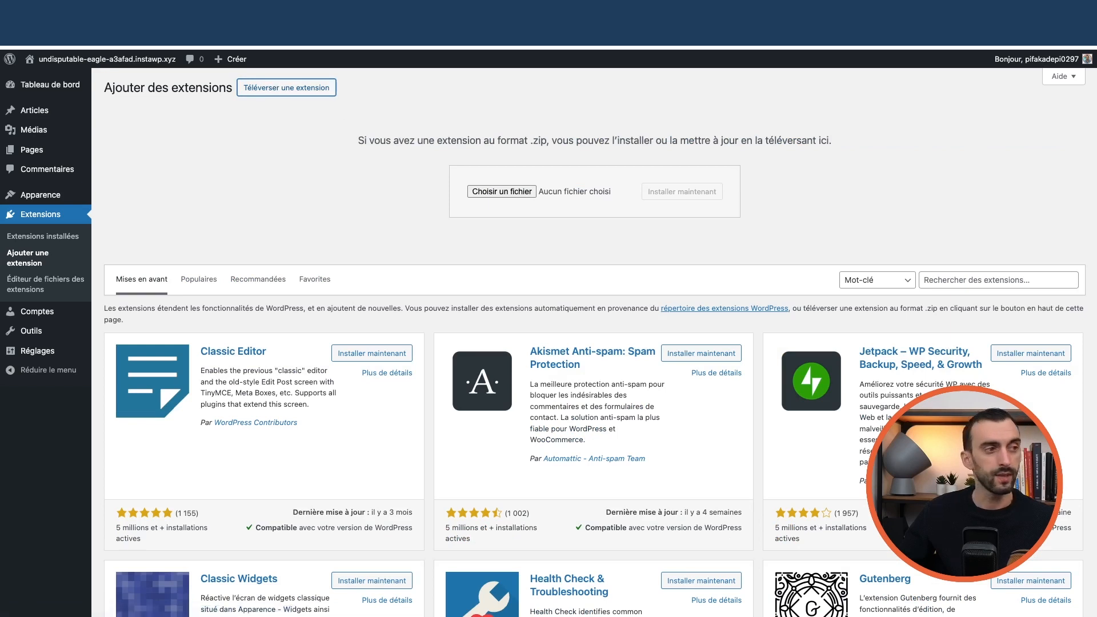
Upload elementor-pro-3.19.2.zip, install it and activate the Elementor Pro plugin
drag(443, 254, 510, 193)
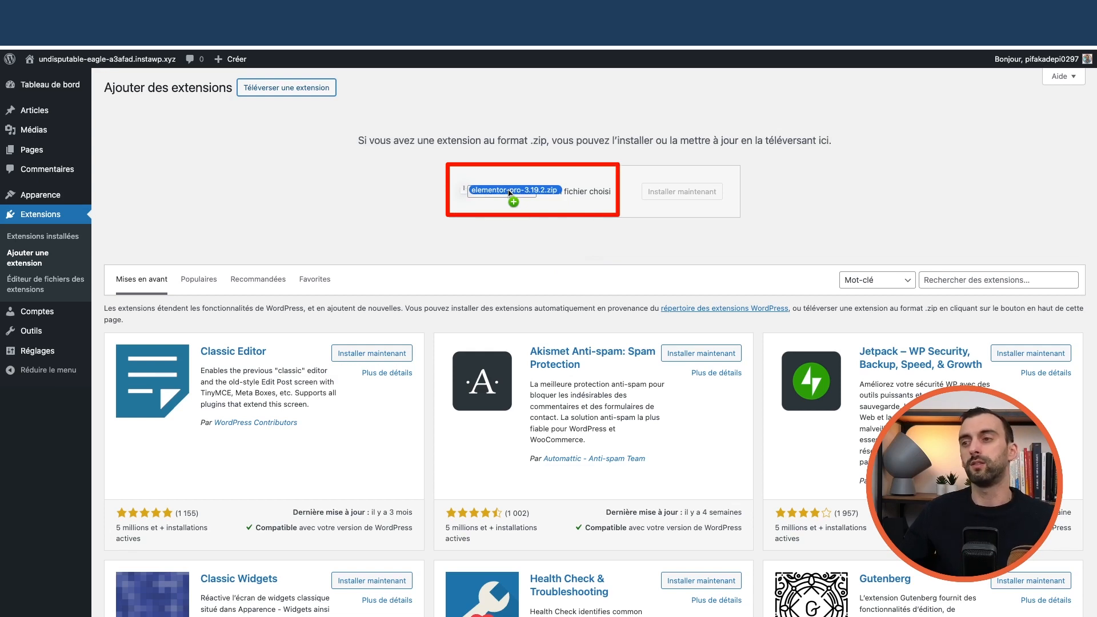
mouse_move(510, 193)
mouse_down()
mouse_move(477, 220)
mouse_move(474, 243)
mouse_move(506, 194)
mouse_up()
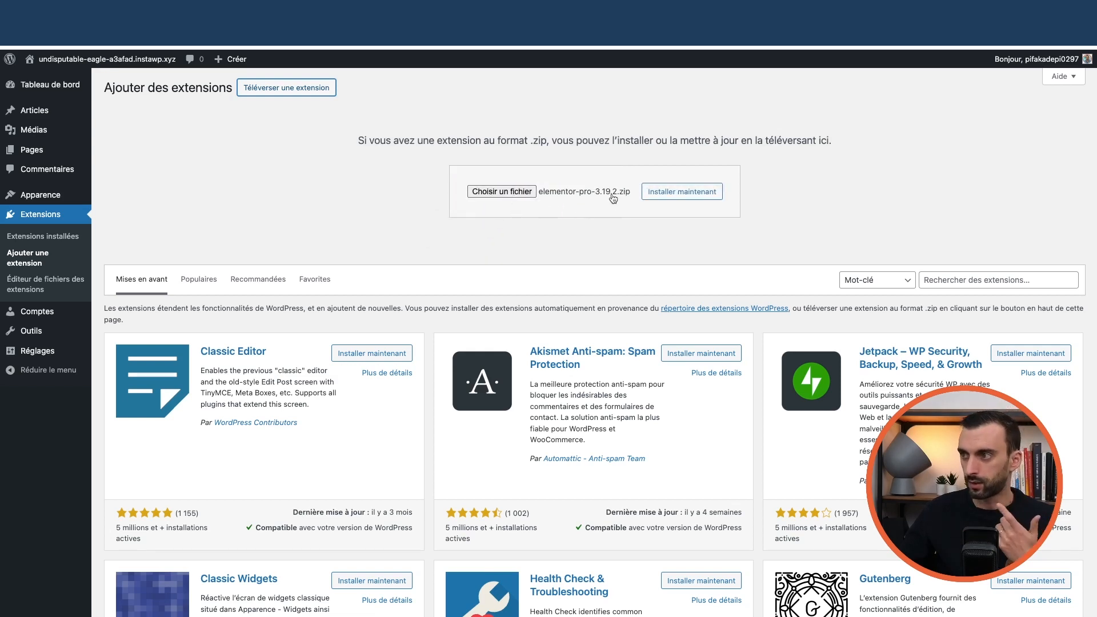
click(680, 192)
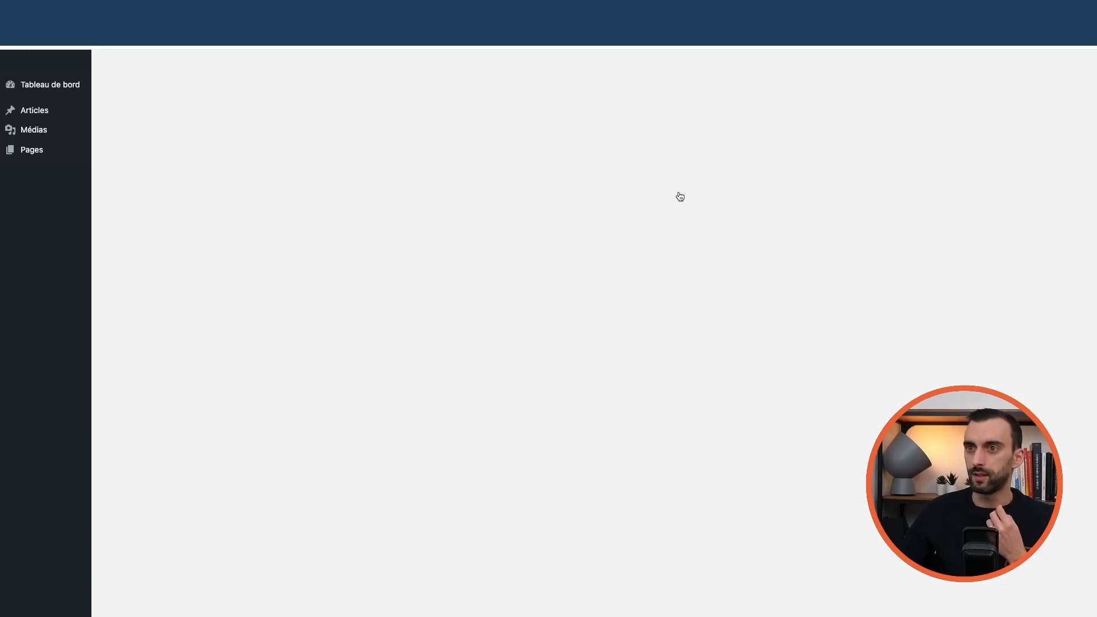
click(145, 193)
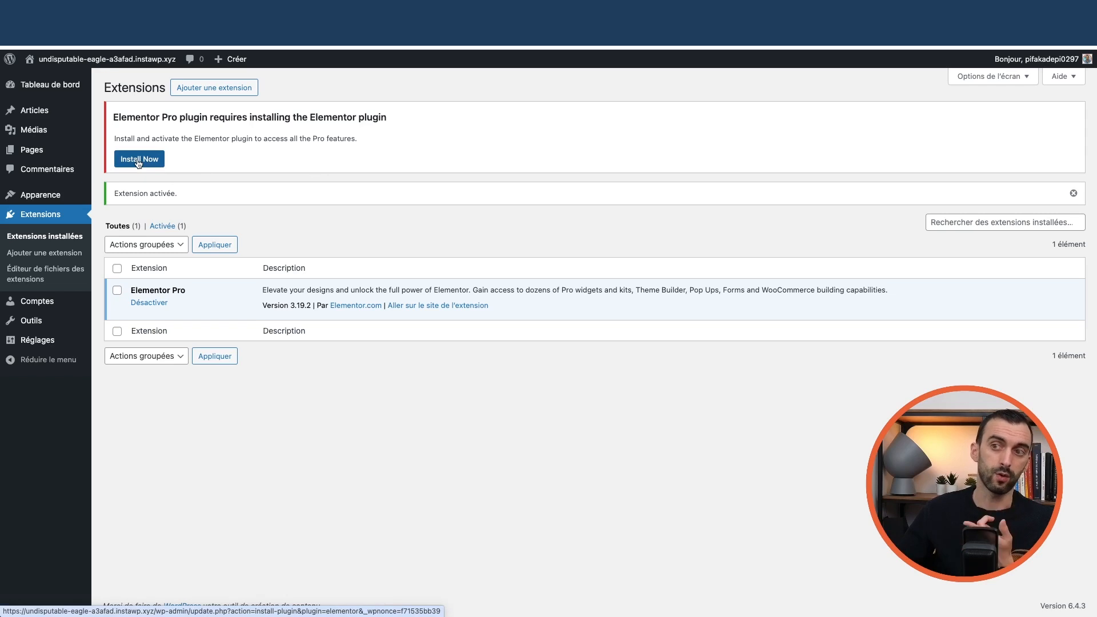
Search the plugin directory for "elementor", then install and activate Elementor Website Builder
click(57, 253)
click(993, 207)
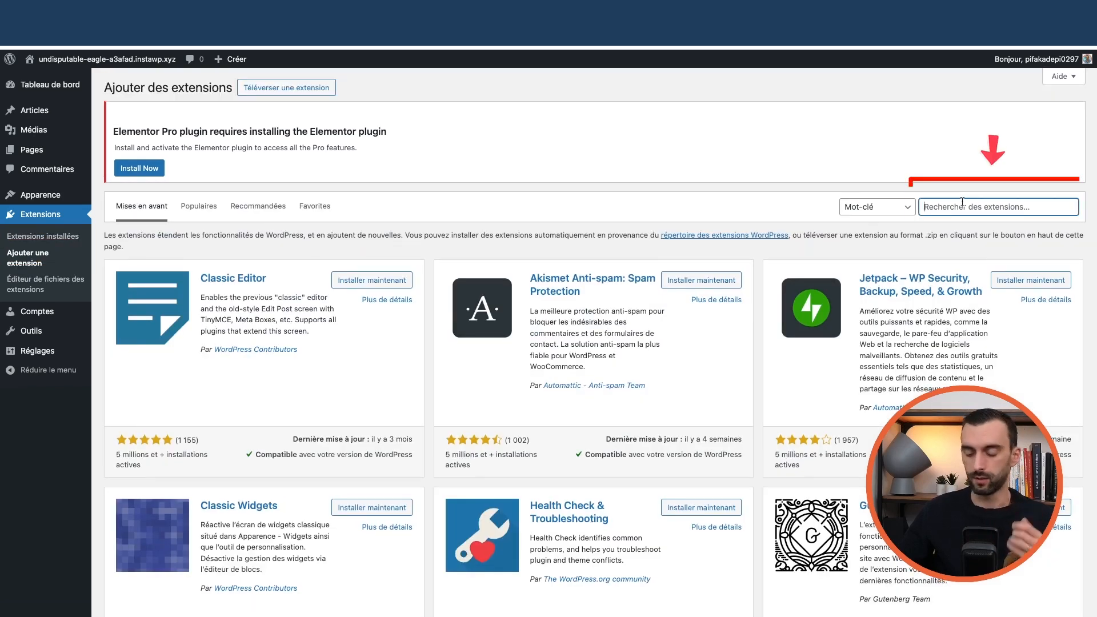
text(elementor)
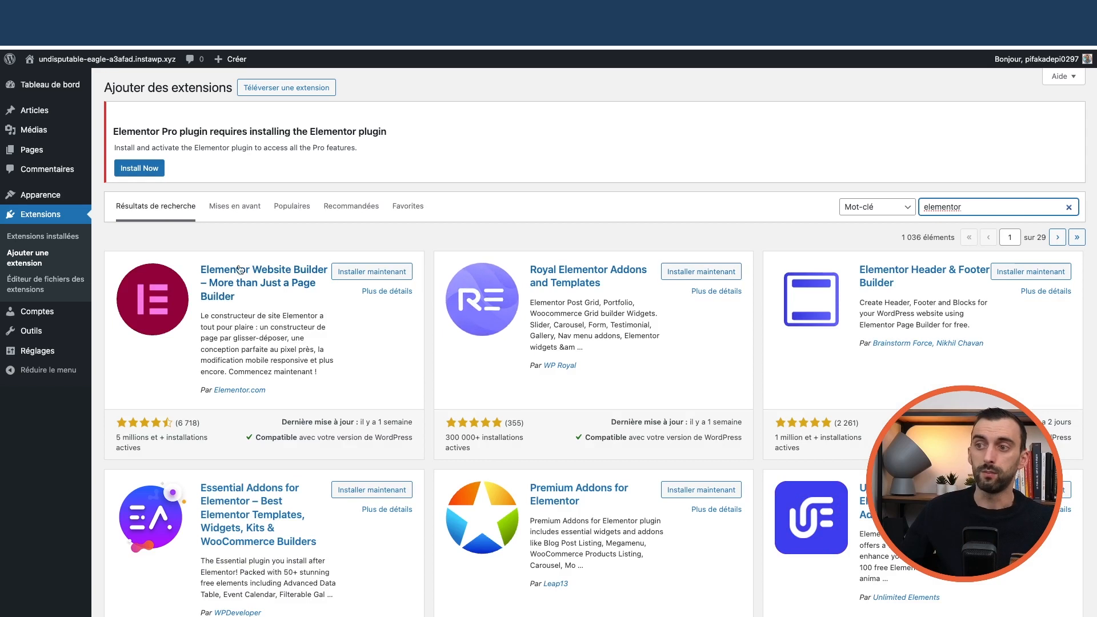
click(376, 272)
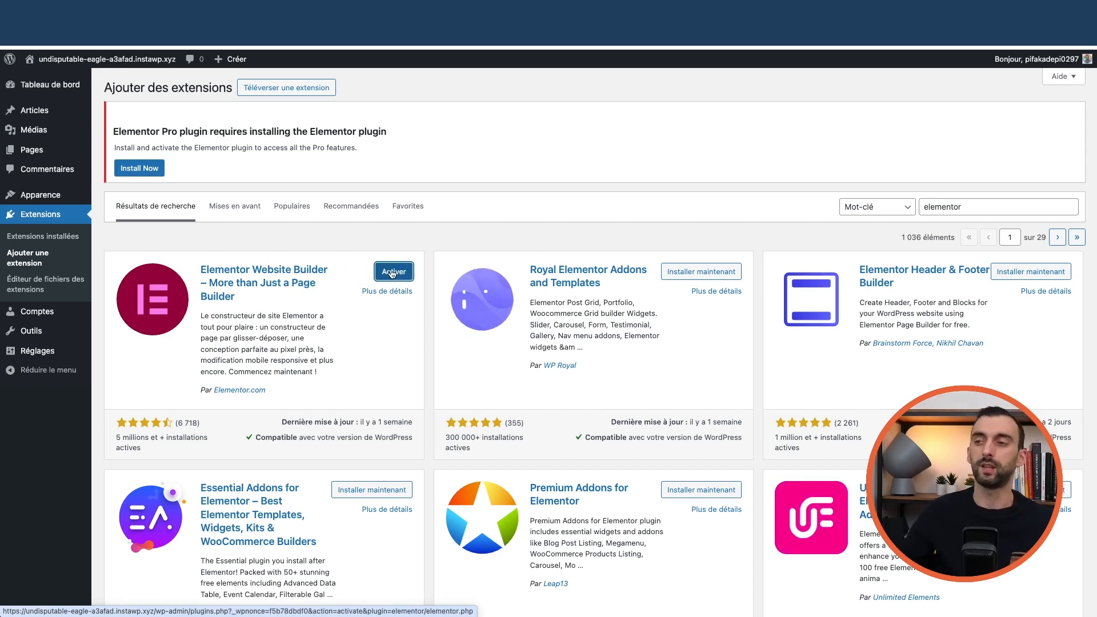
click(377, 271)
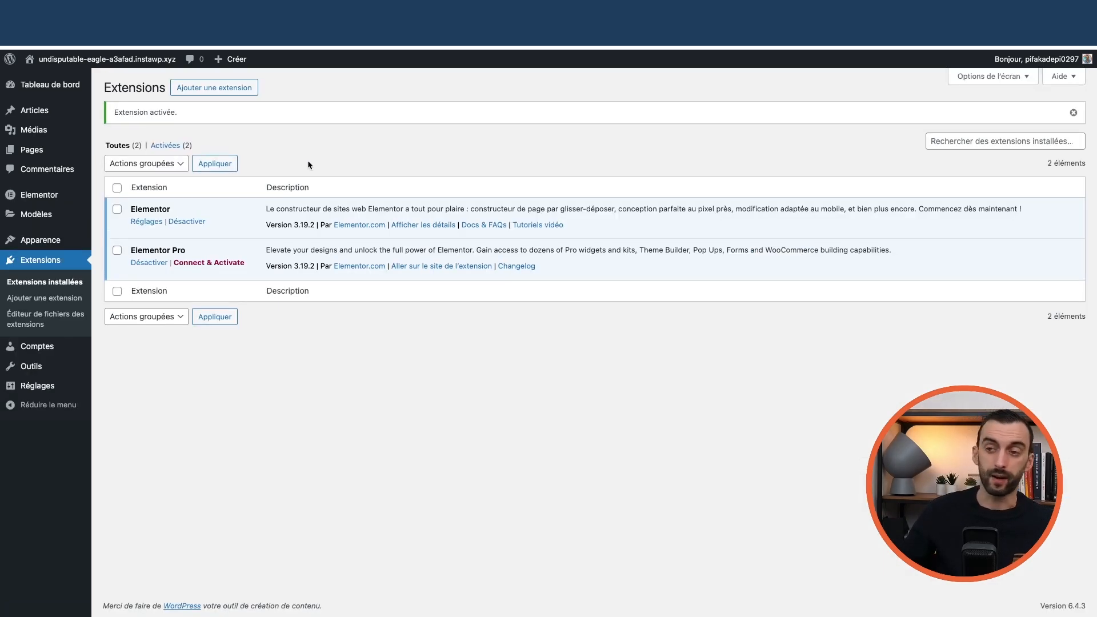
Connect Elementor Pro to the Elementor account from the installed plugins list and activate its license for this site
click(51, 283)
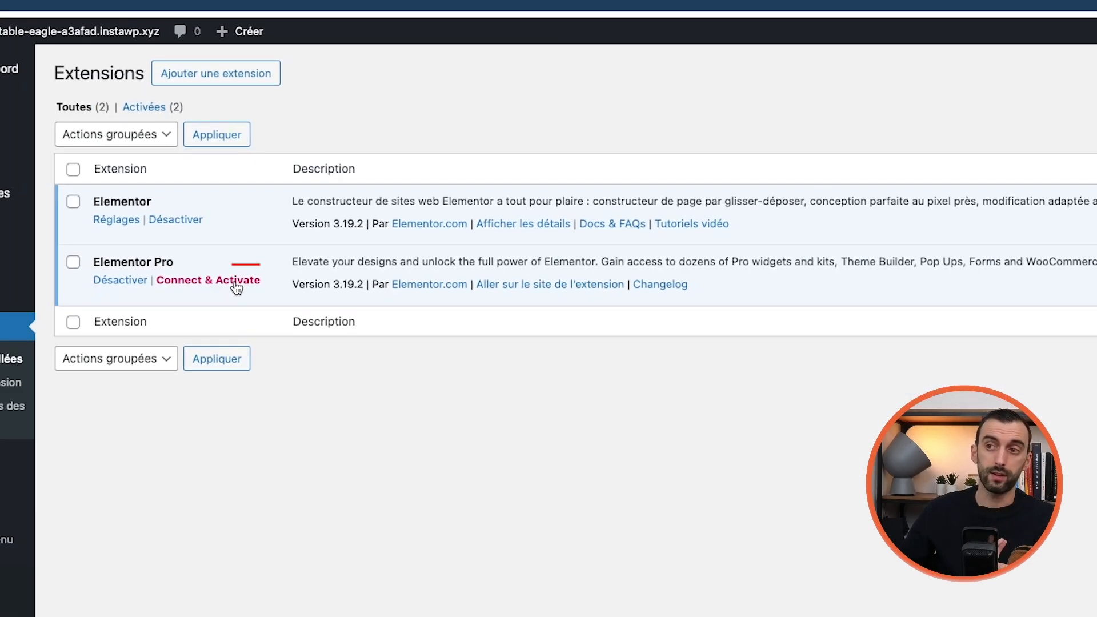
click(253, 394)
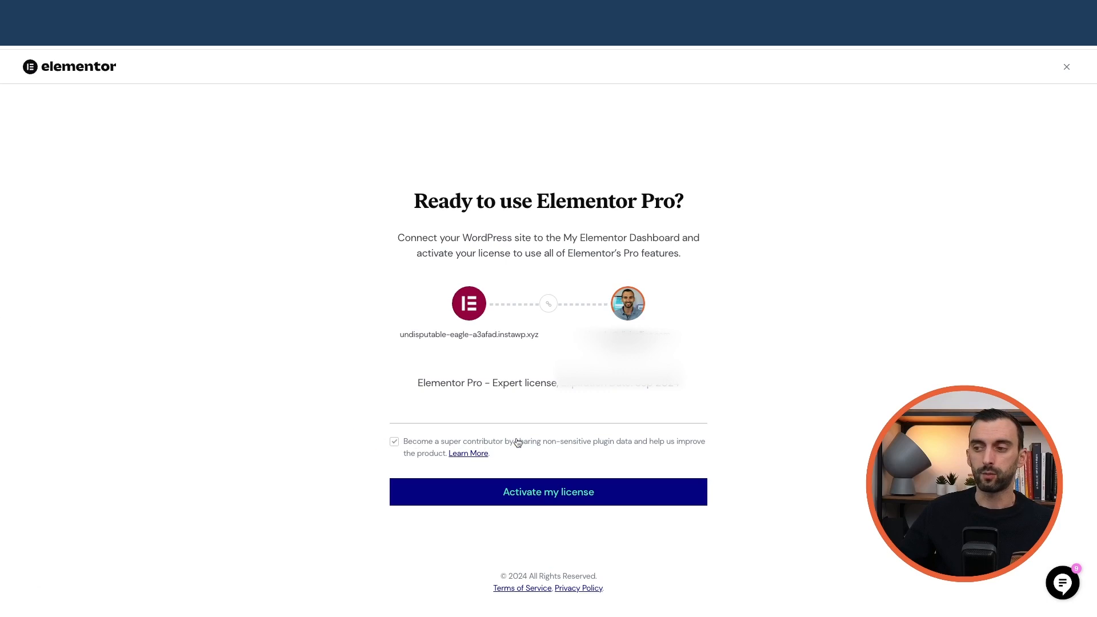
click(537, 493)
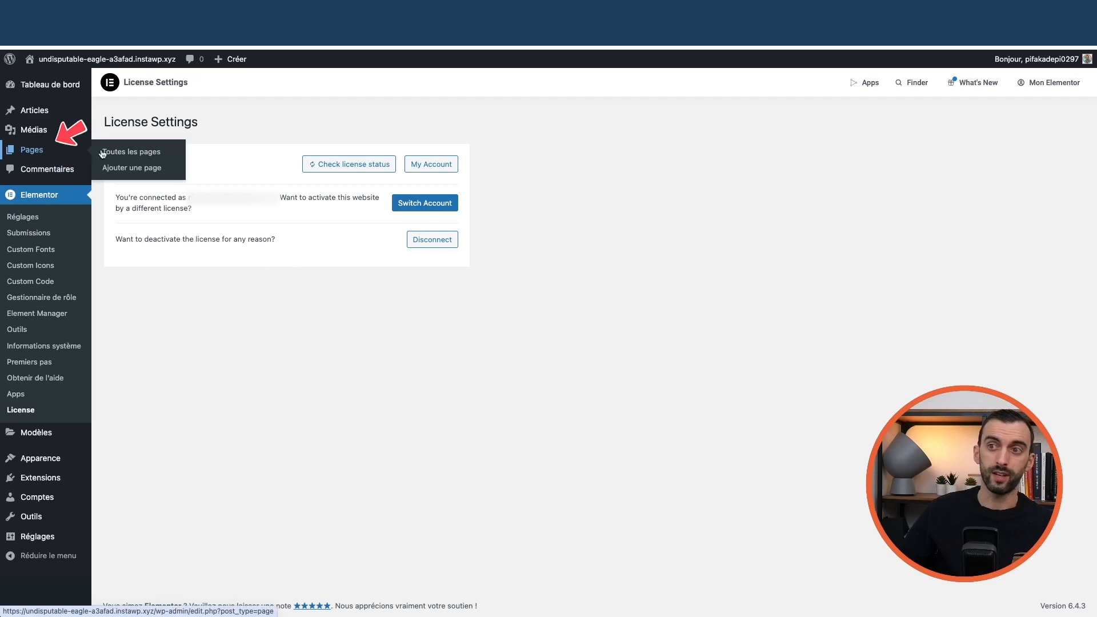
Add a new page, open it for editing with Elementor, and dismiss the welcome, notification and Navigateur windows
click(131, 157)
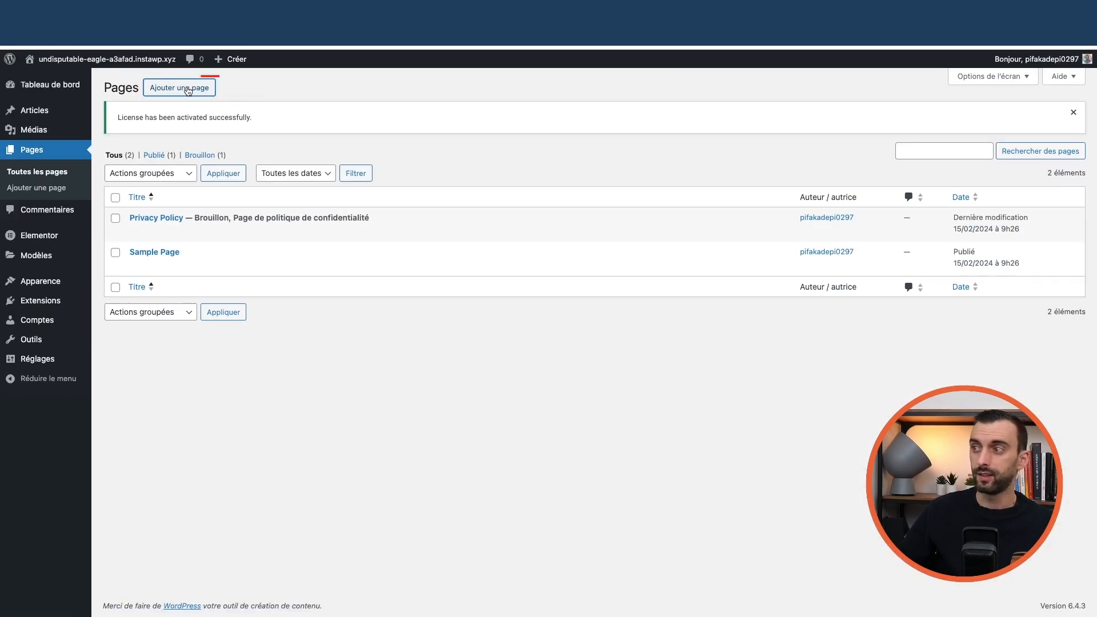
click(187, 88)
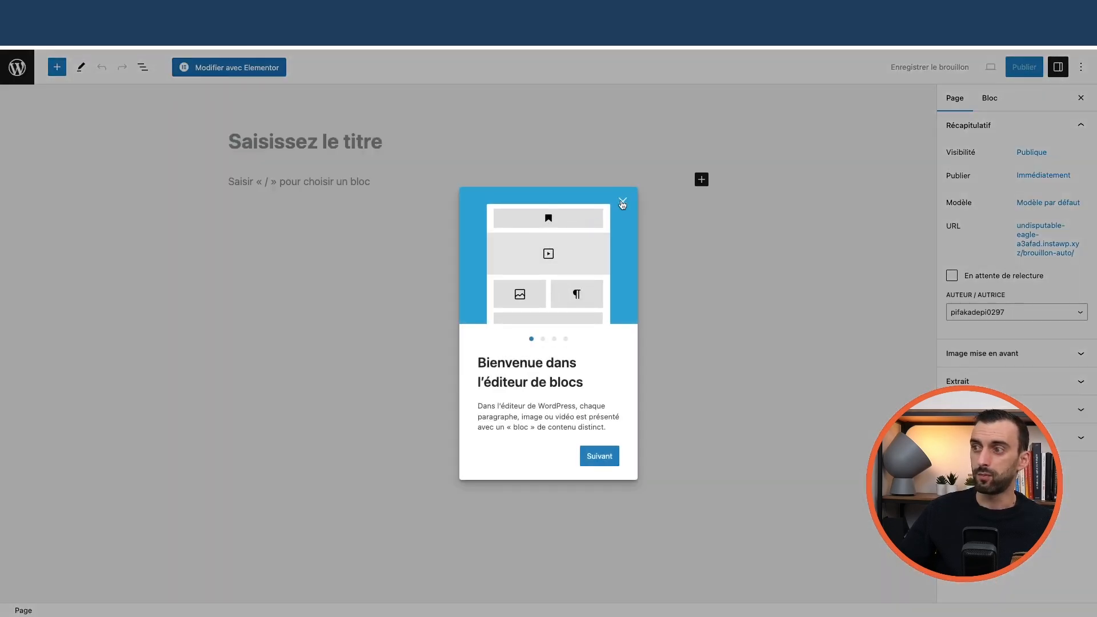
click(622, 202)
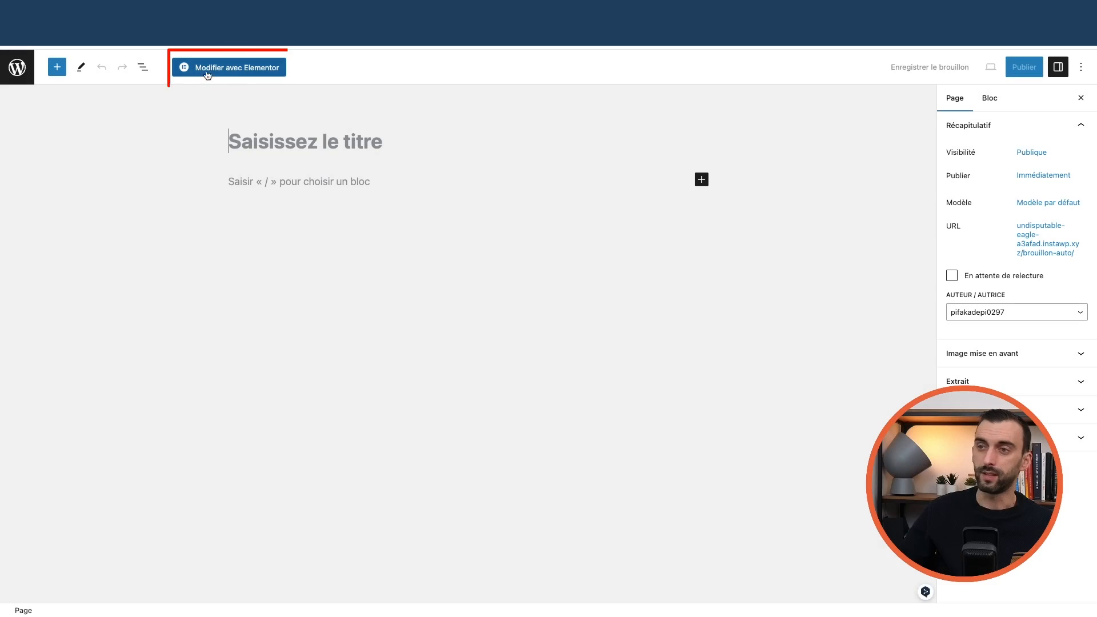
click(228, 69)
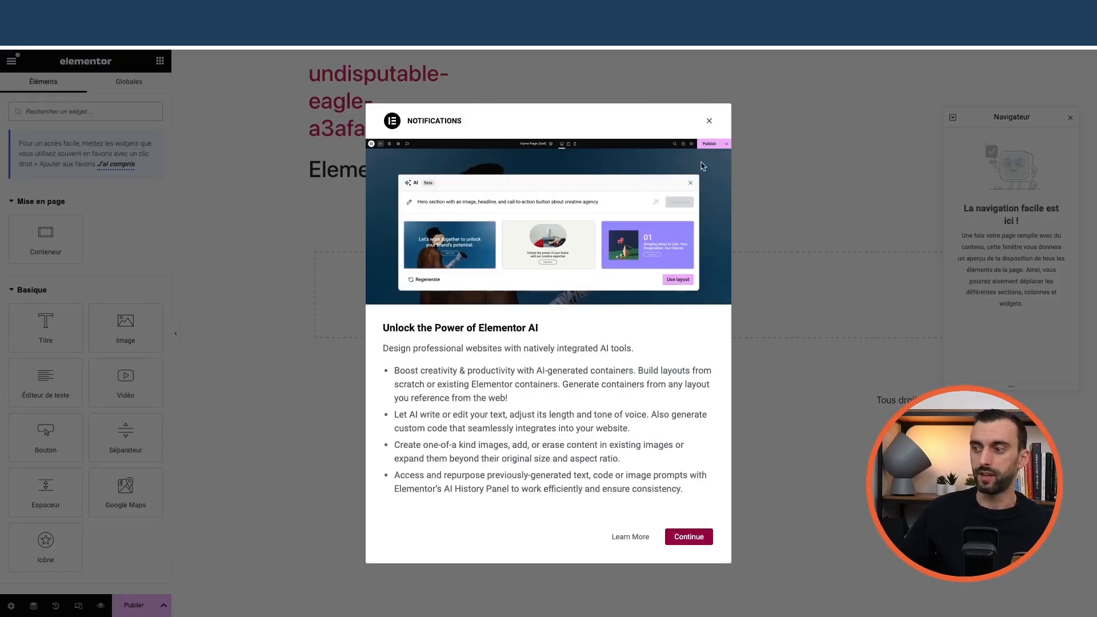
click(710, 120)
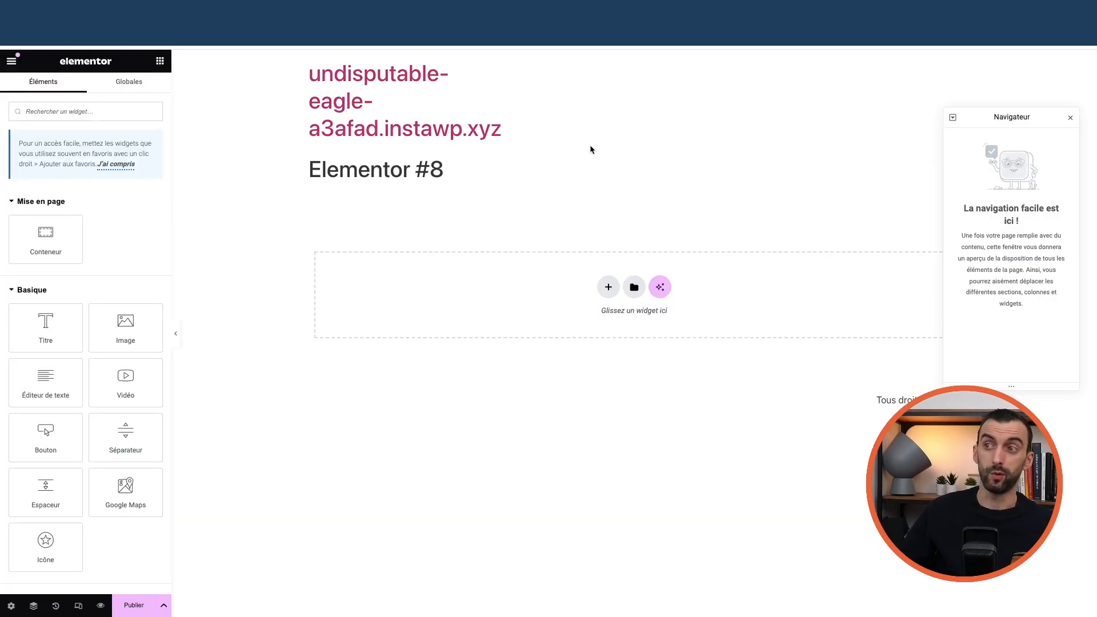
click(1072, 121)
Open the template library and look through its Blocs, Pages and Mes modèles collections
click(634, 287)
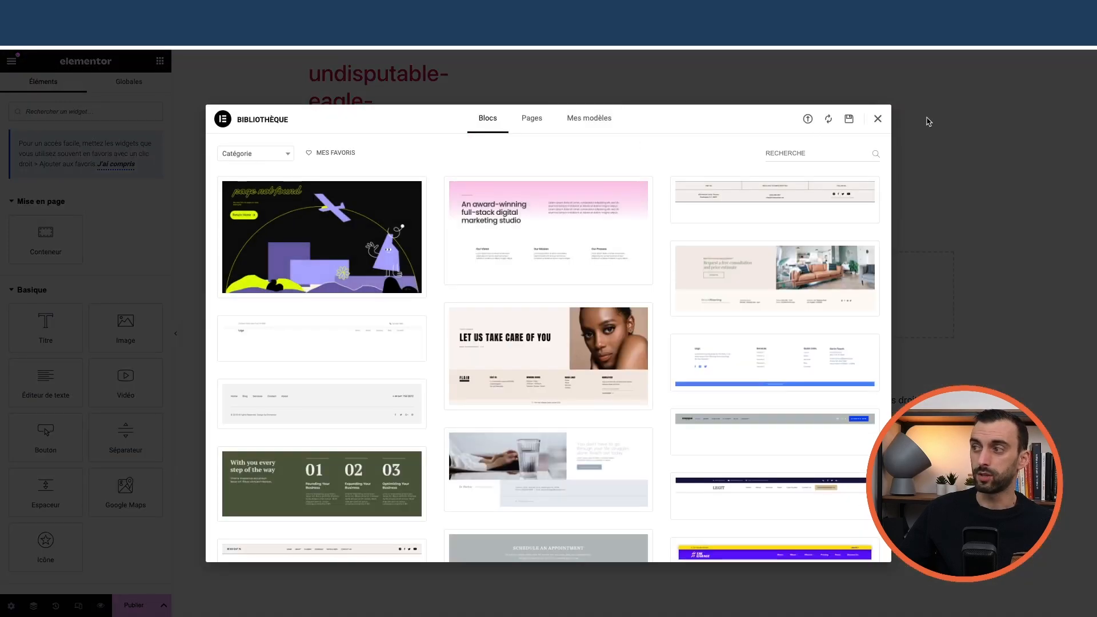
click(878, 120)
click(634, 289)
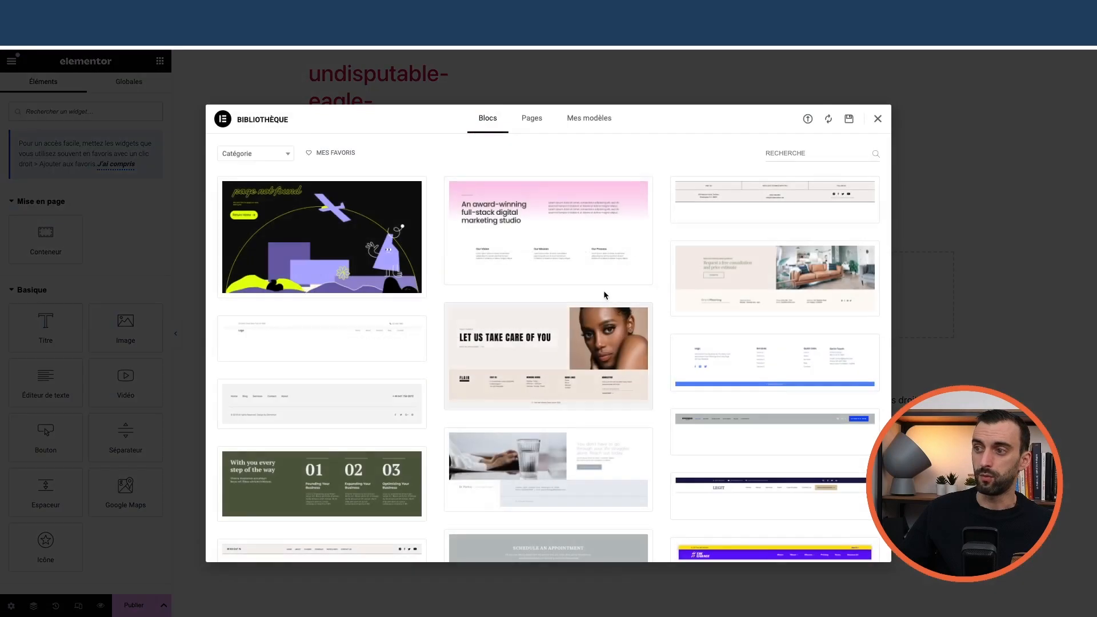
click(531, 118)
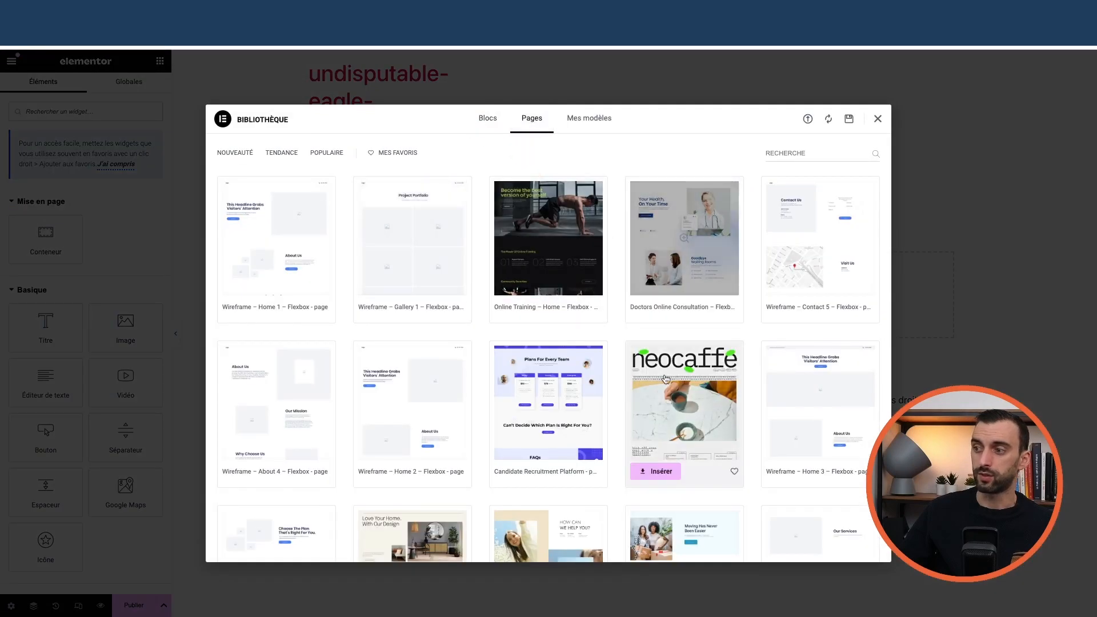
scroll(509, 315, down, 4)
scroll(564, 295, up, 4)
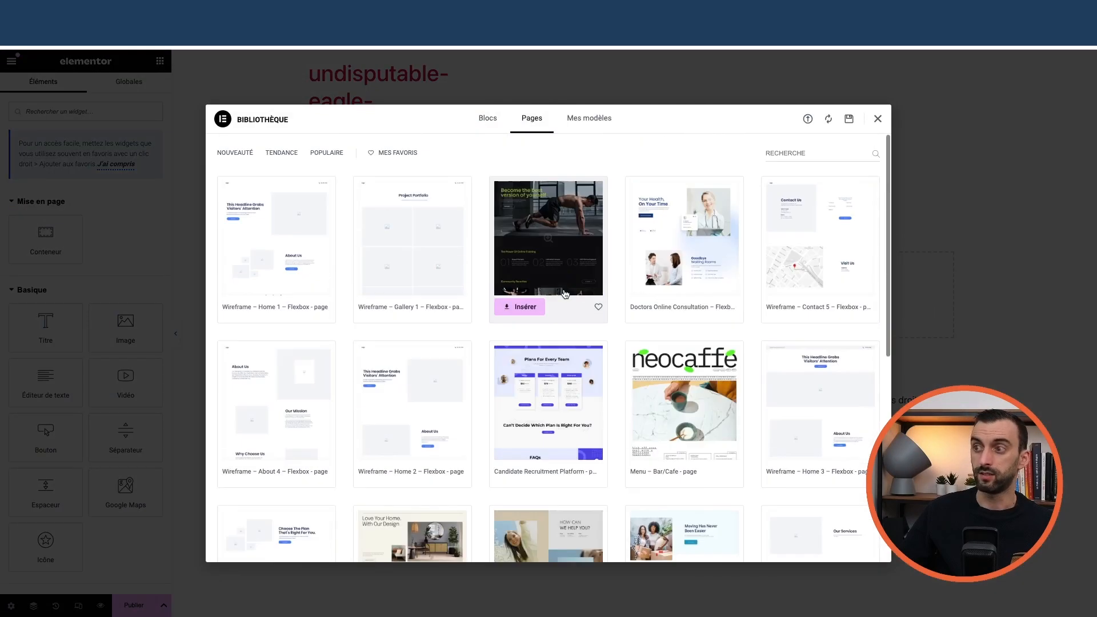
click(591, 118)
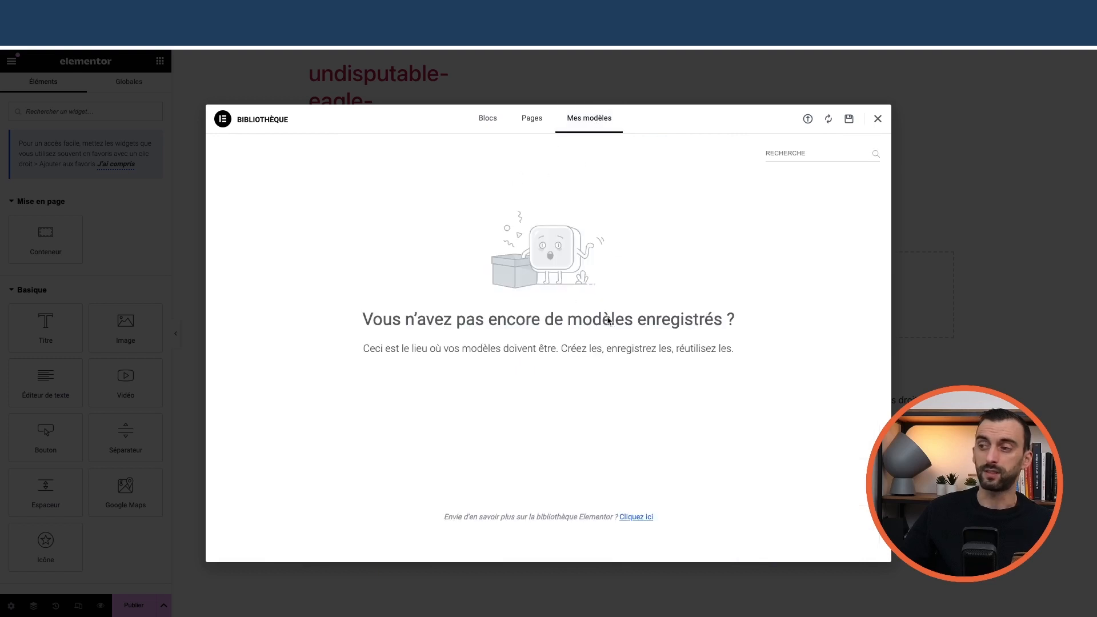
click(531, 119)
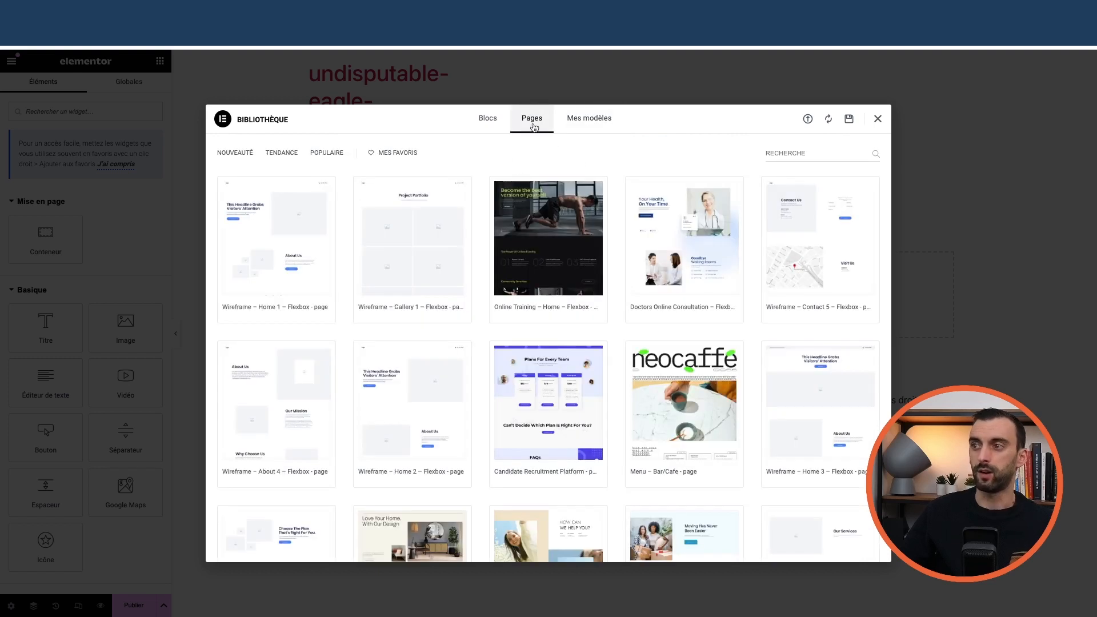
scroll(445, 246, down, 5)
scroll(562, 223, up, 5)
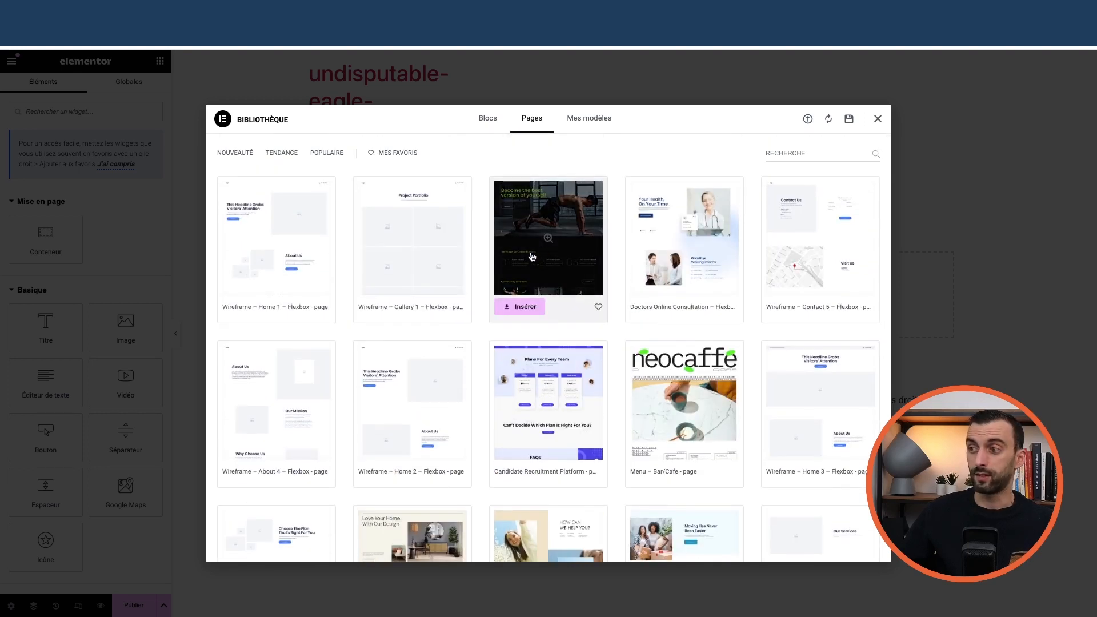
Insert the Candidate Recruitment Platform page template, headed "Plans For Every Team", into the page
scroll(548, 245, down, 1)
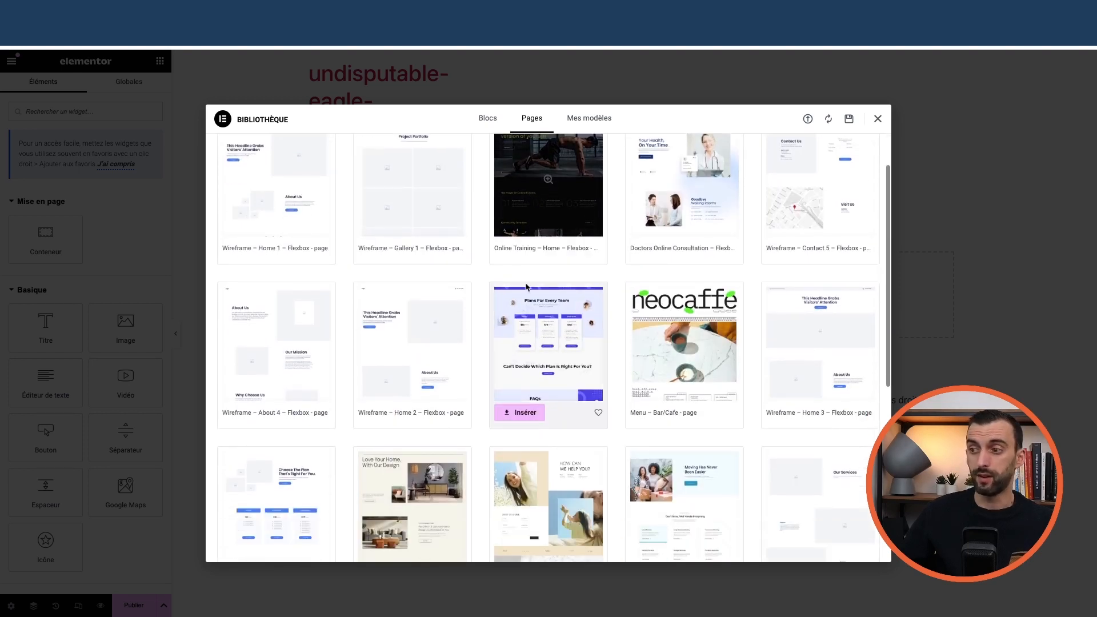
click(524, 412)
click(627, 361)
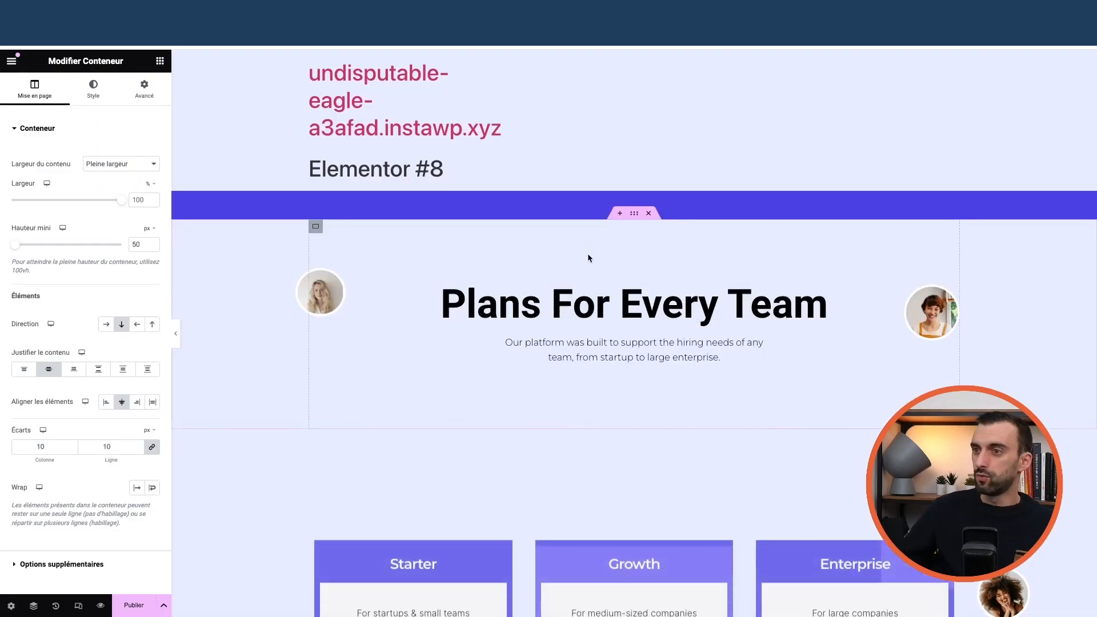
Set the page's template to Elementor canevas in its page settings and check the resulting layout
scroll(587, 253, down, 20)
scroll(589, 254, down, 15)
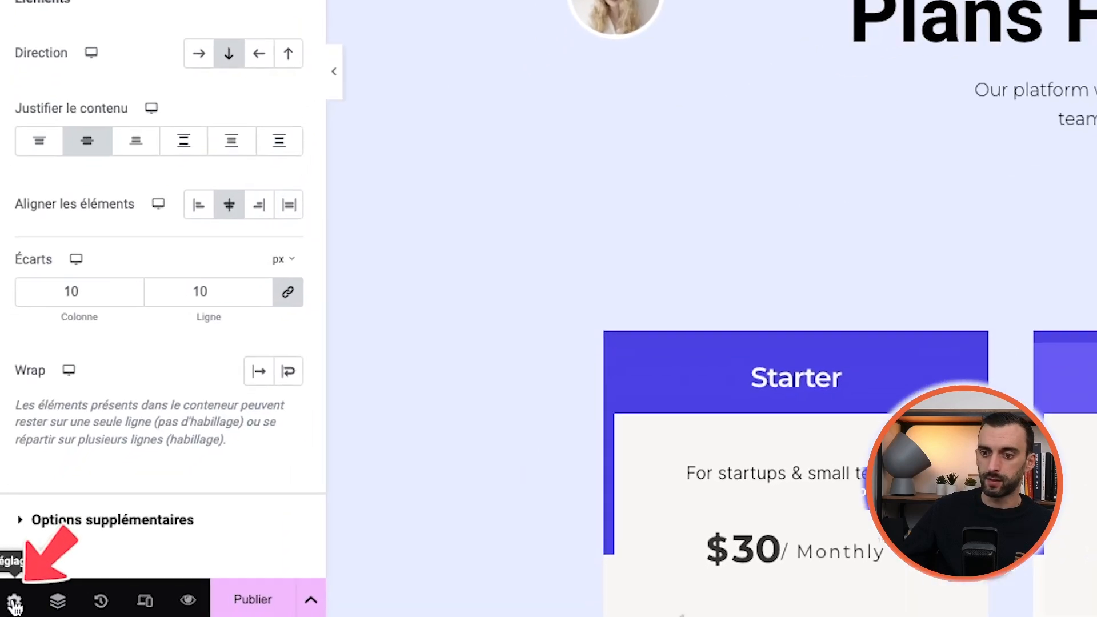
click(11, 605)
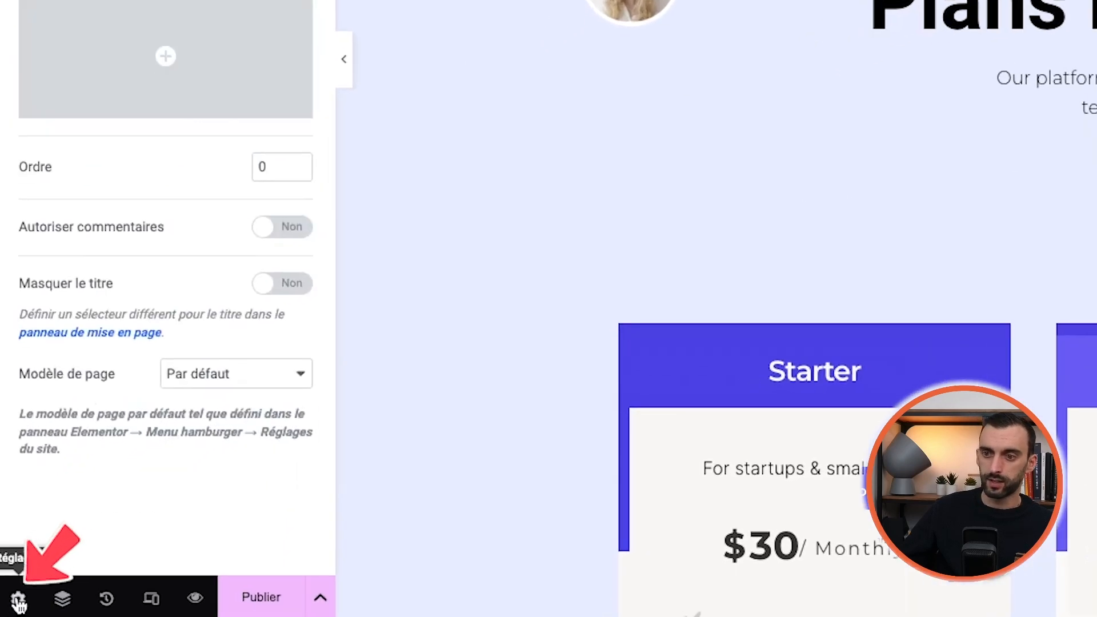
click(214, 375)
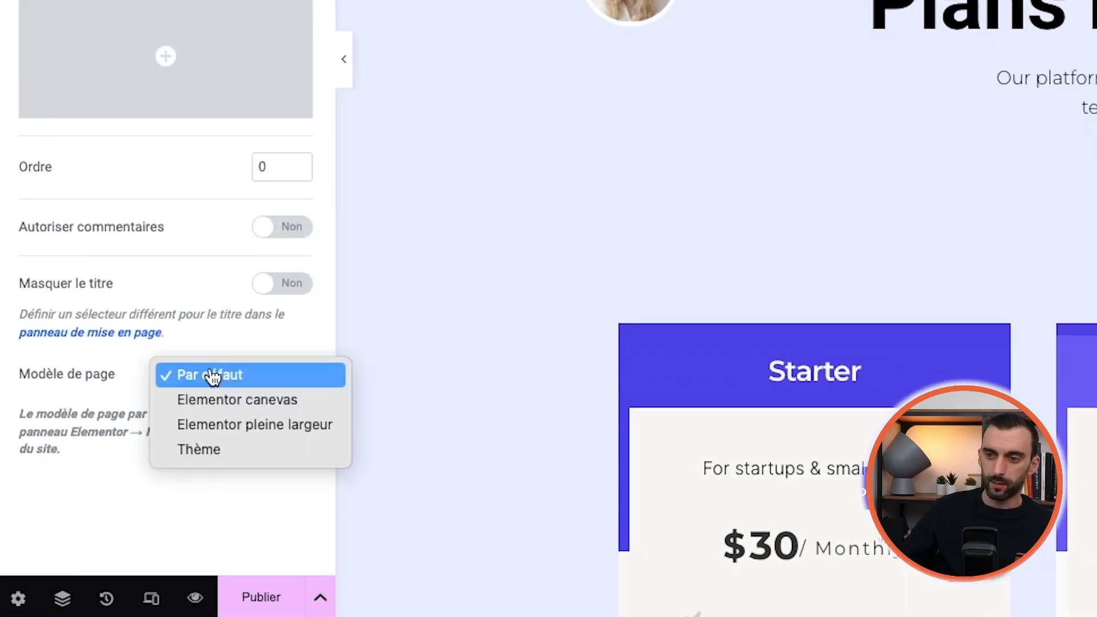
click(225, 403)
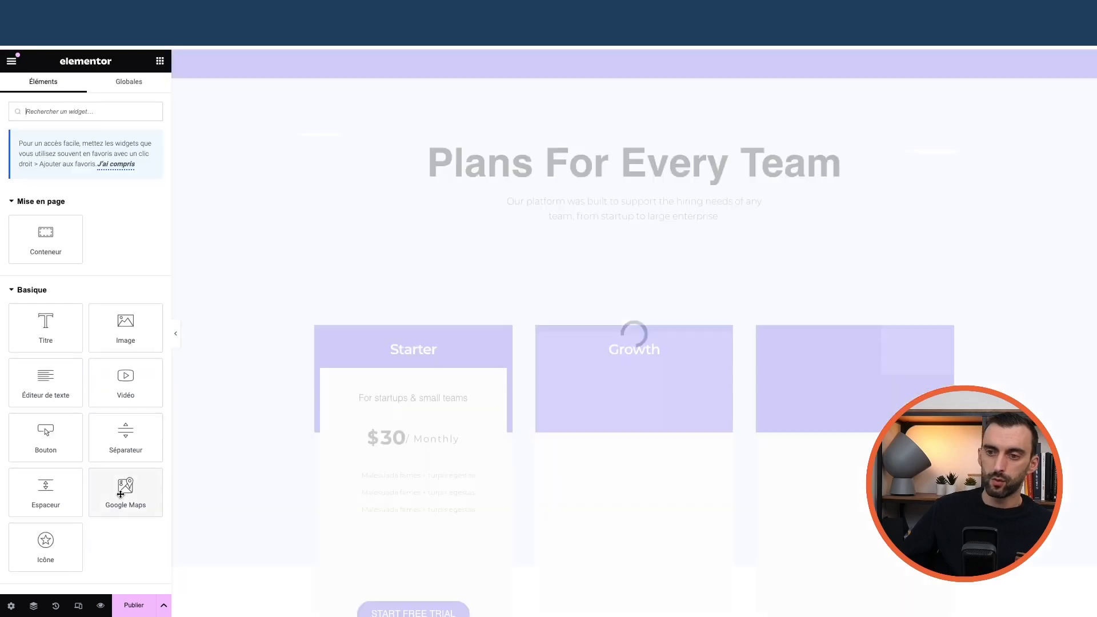
scroll(648, 249, down, 15)
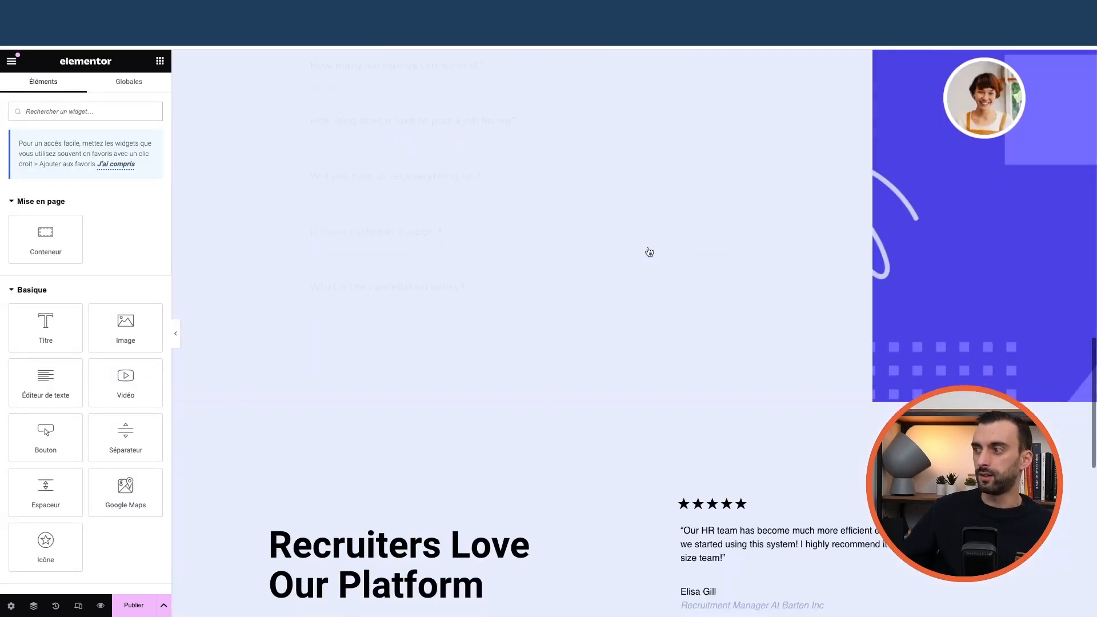
scroll(649, 249, up, 15)
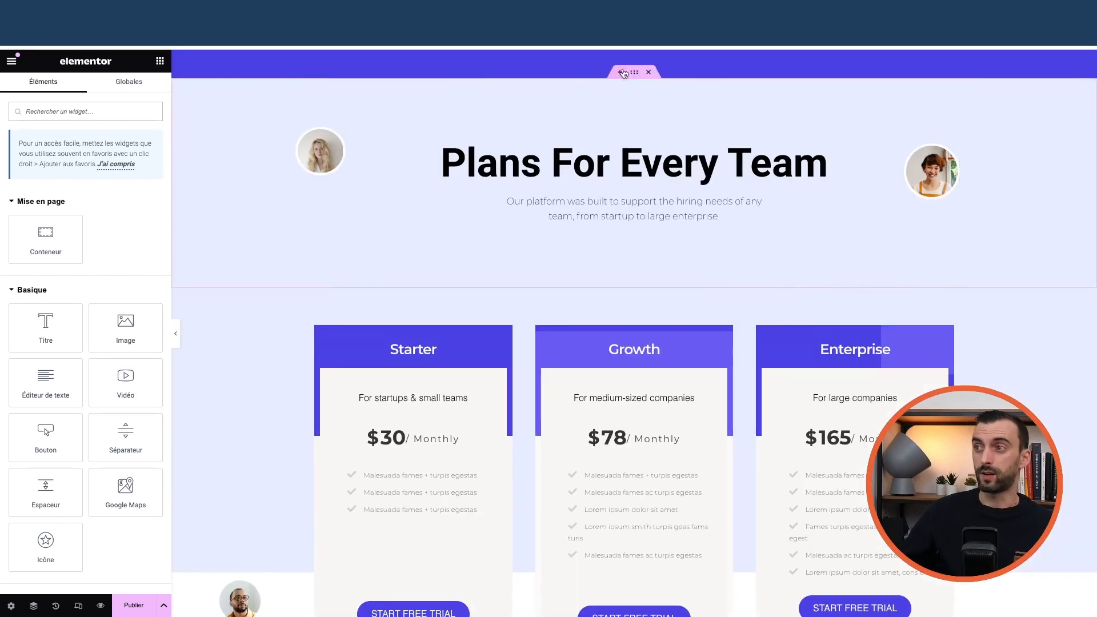
Inspect the settings of the hero section's outer container, inner container and "Plans For Every Team" heading
click(635, 73)
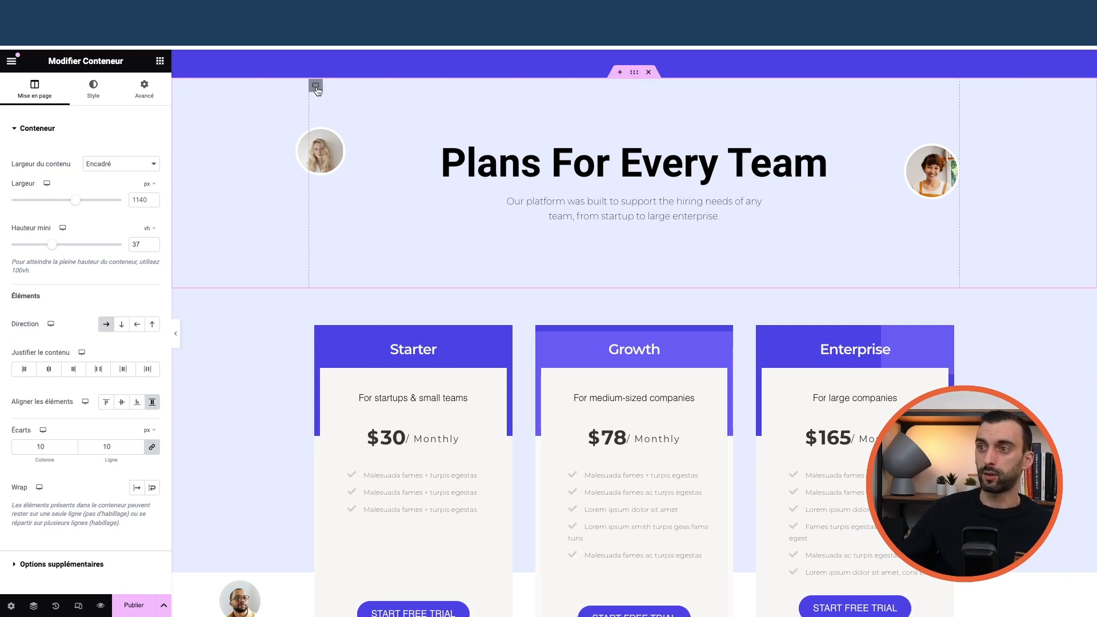
click(316, 86)
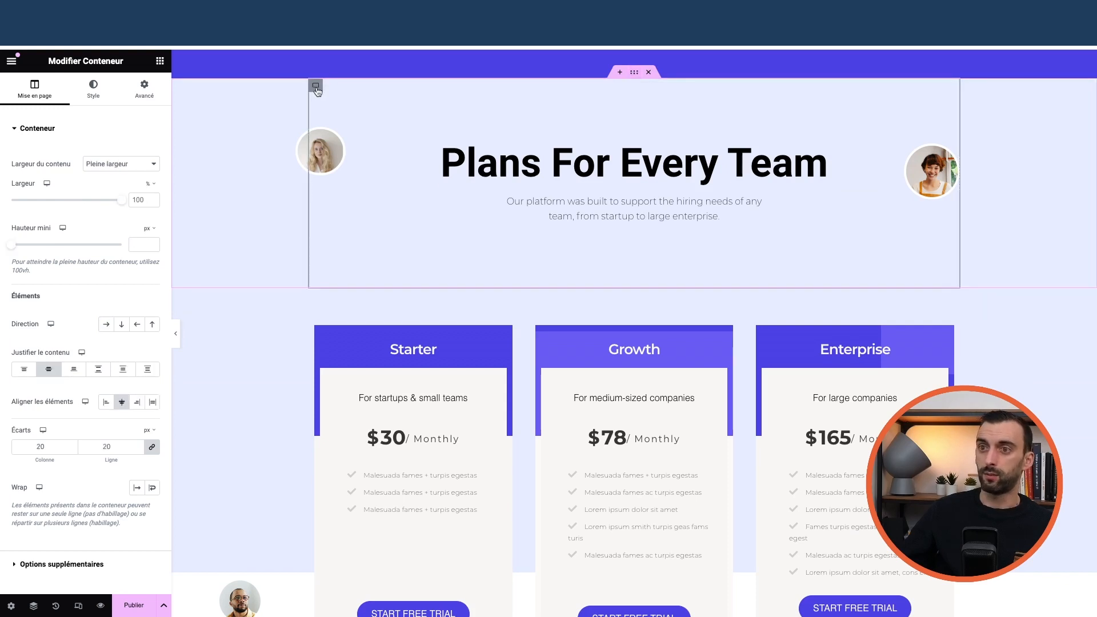
click(821, 150)
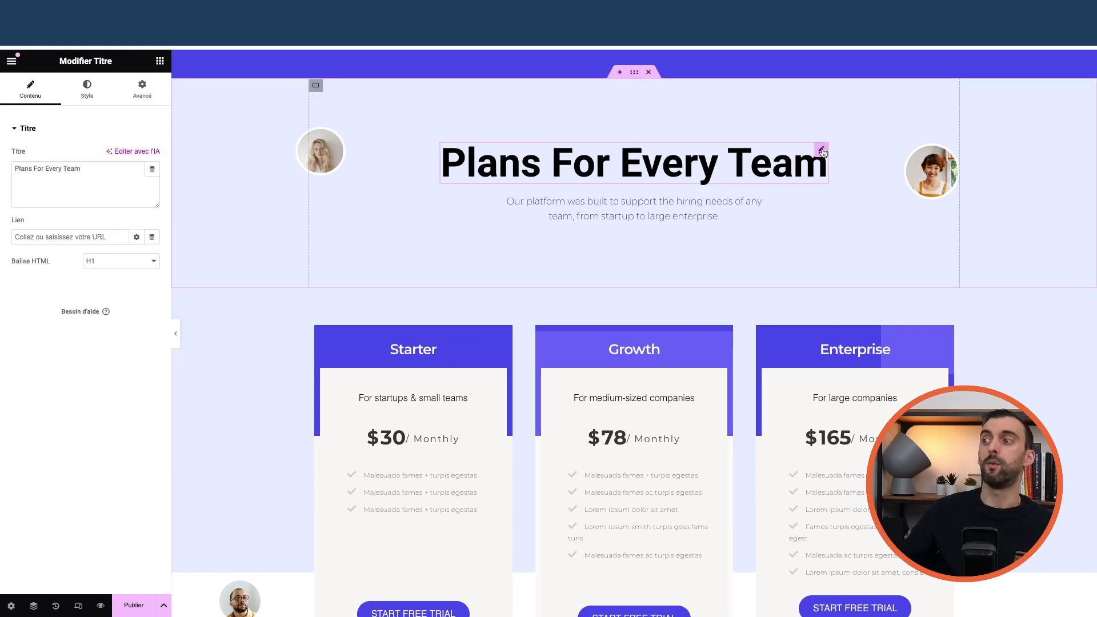
click(160, 60)
Add a new container with two equal columns below the "All Rights Reserved" footer
scroll(522, 317, down, 20)
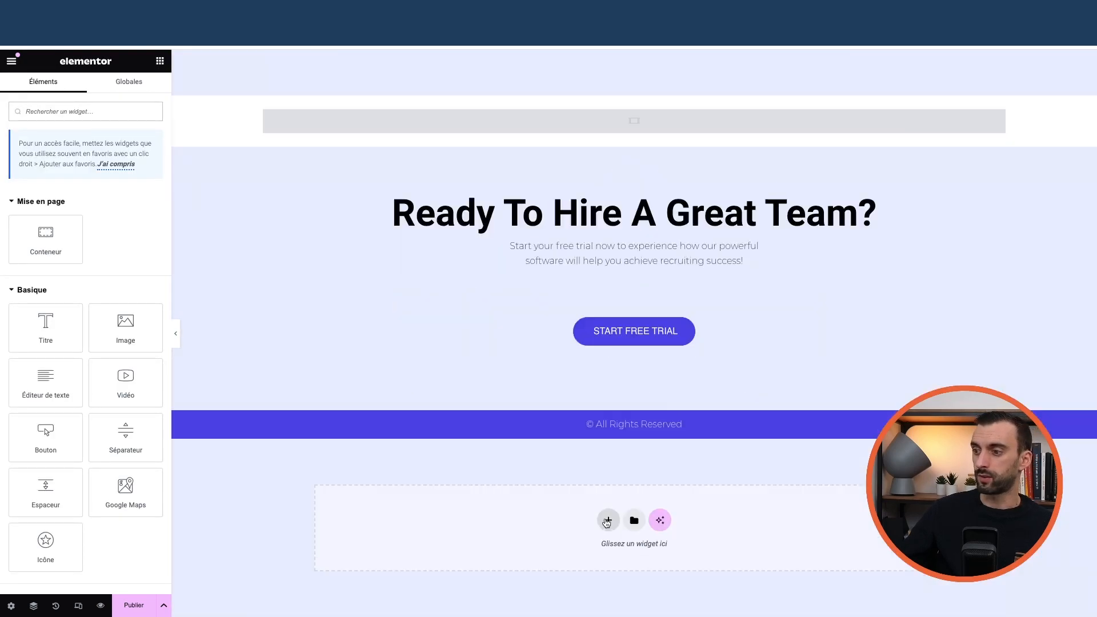
click(606, 521)
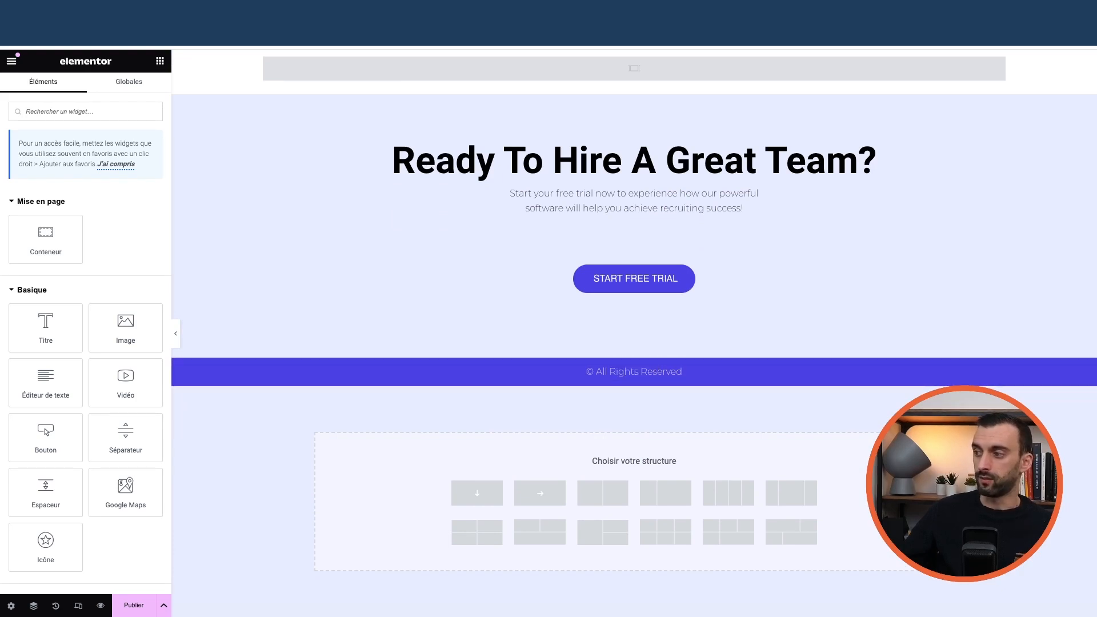
click(649, 366)
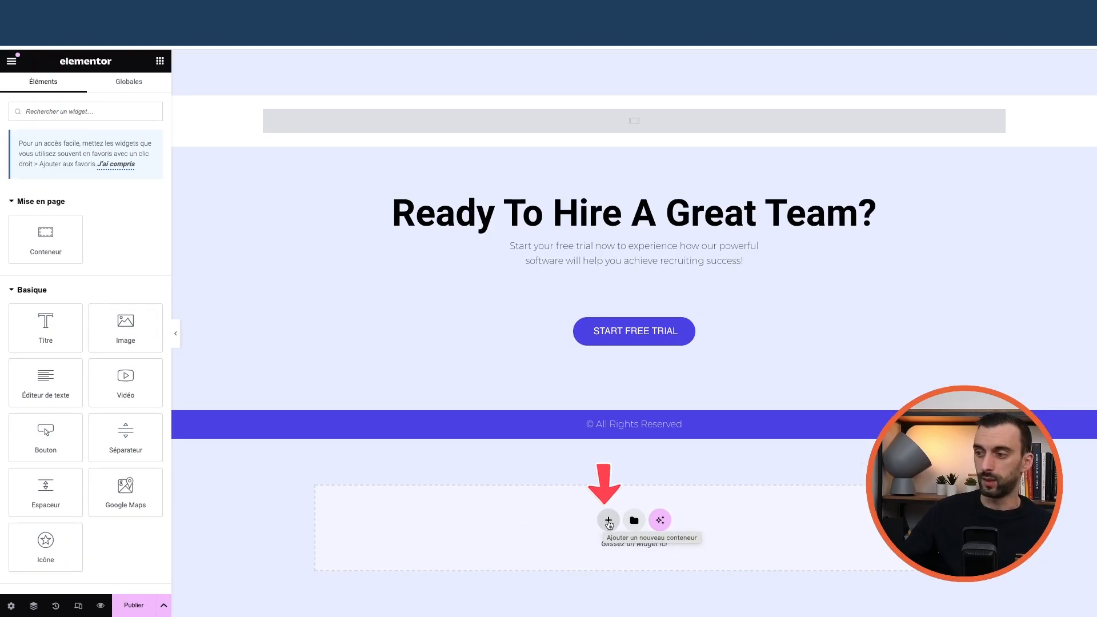
click(609, 521)
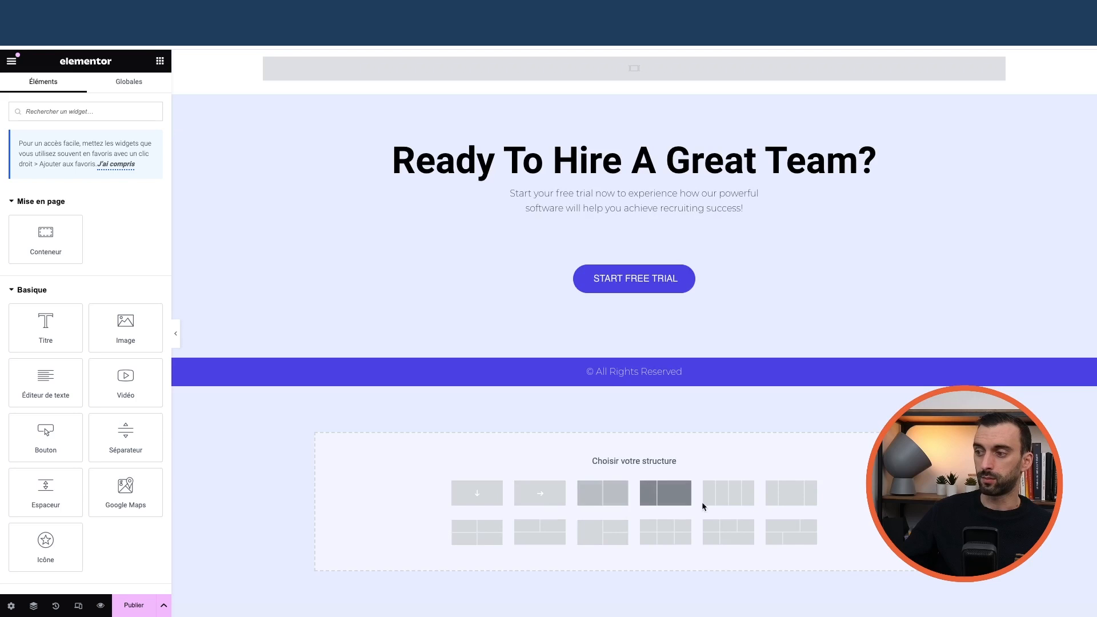
click(597, 492)
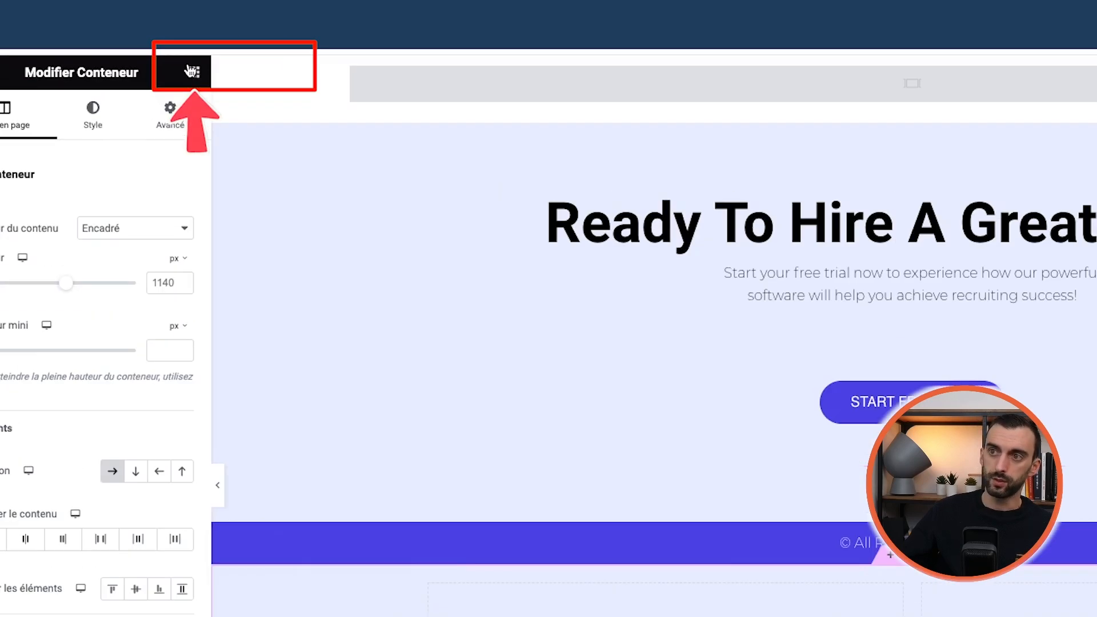
Place a Titre widget in the new container's left column and an Image widget beneath it
click(160, 61)
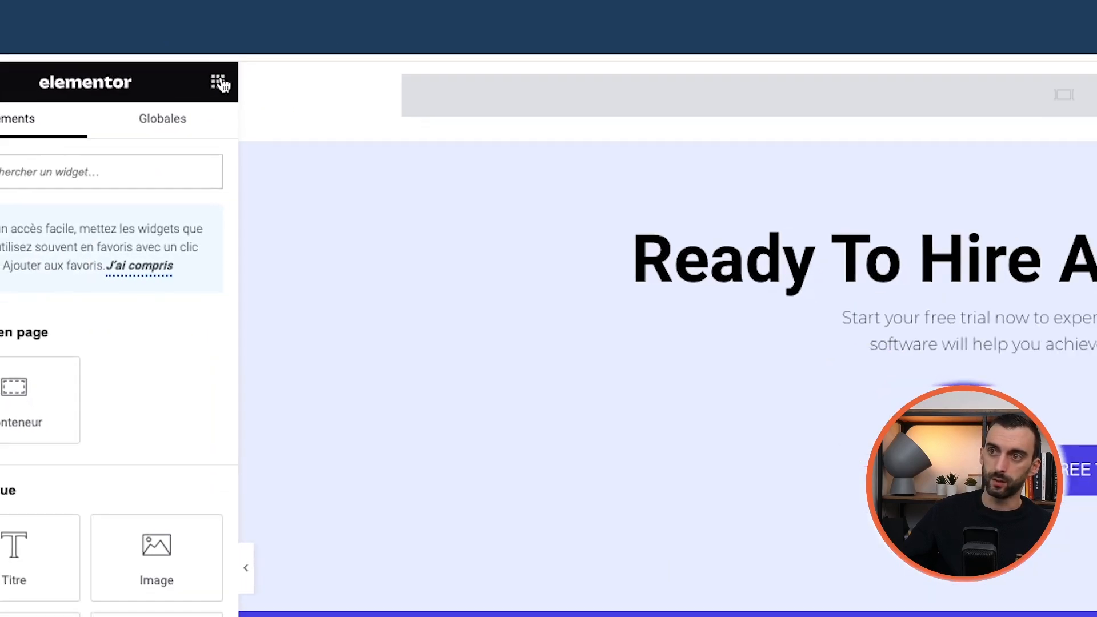
drag(14, 553, 738, 616)
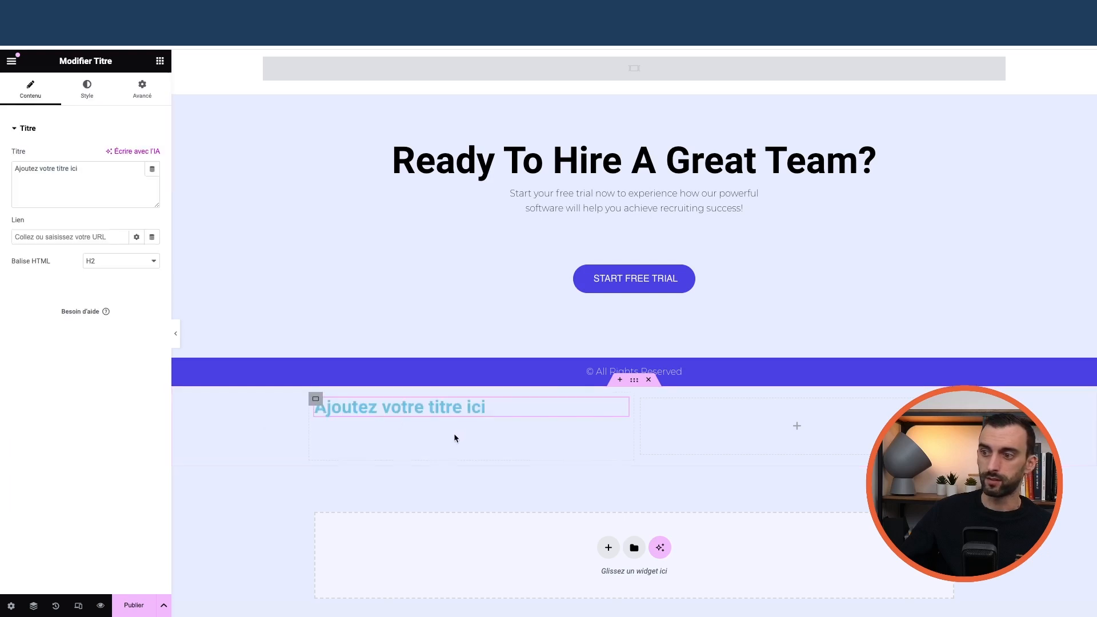
click(160, 60)
drag(125, 328, 402, 413)
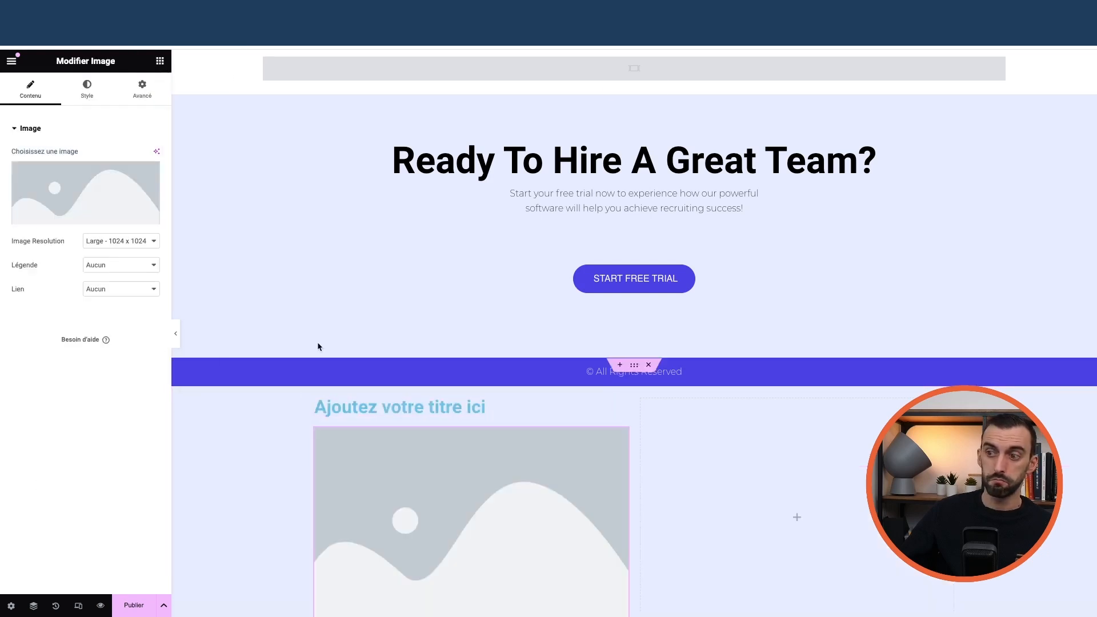
Add a Bouton widget to the new container's right column and centre its alignment
click(159, 61)
mouse_move(46, 437)
mouse_down()
mouse_move(570, 496)
mouse_move(739, 454)
mouse_move(742, 437)
mouse_up()
scroll(743, 439, down, 4)
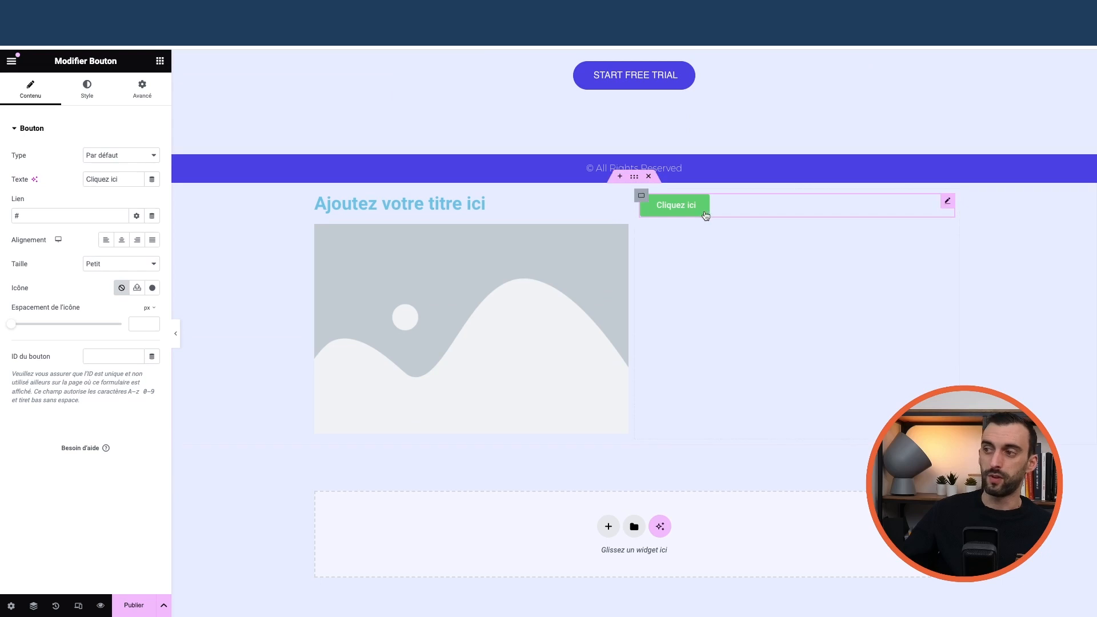
click(97, 96)
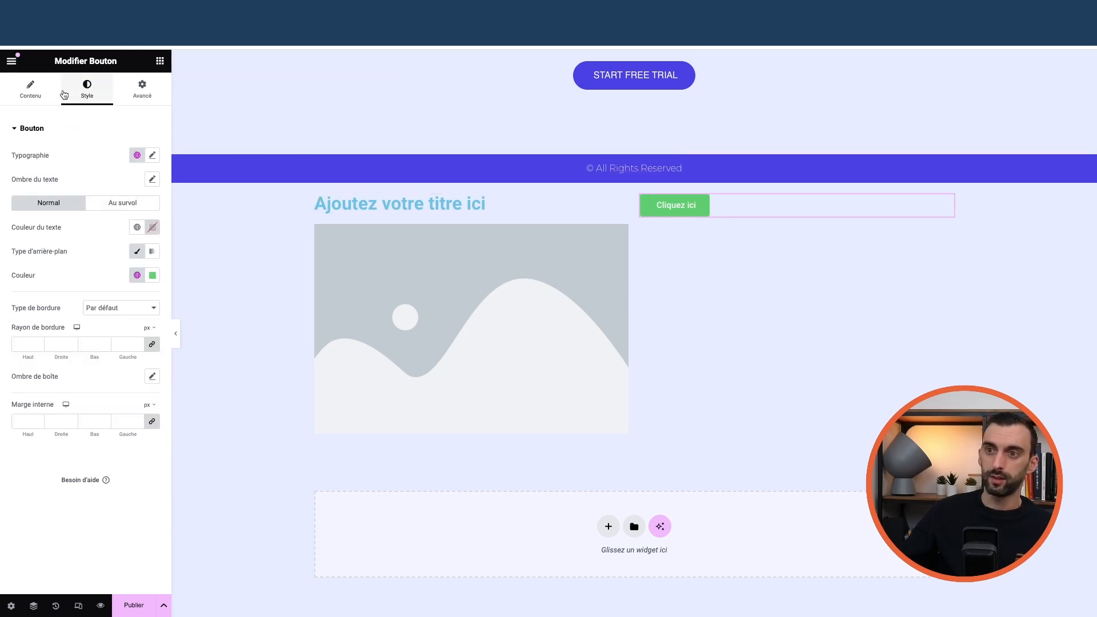
click(40, 96)
click(120, 245)
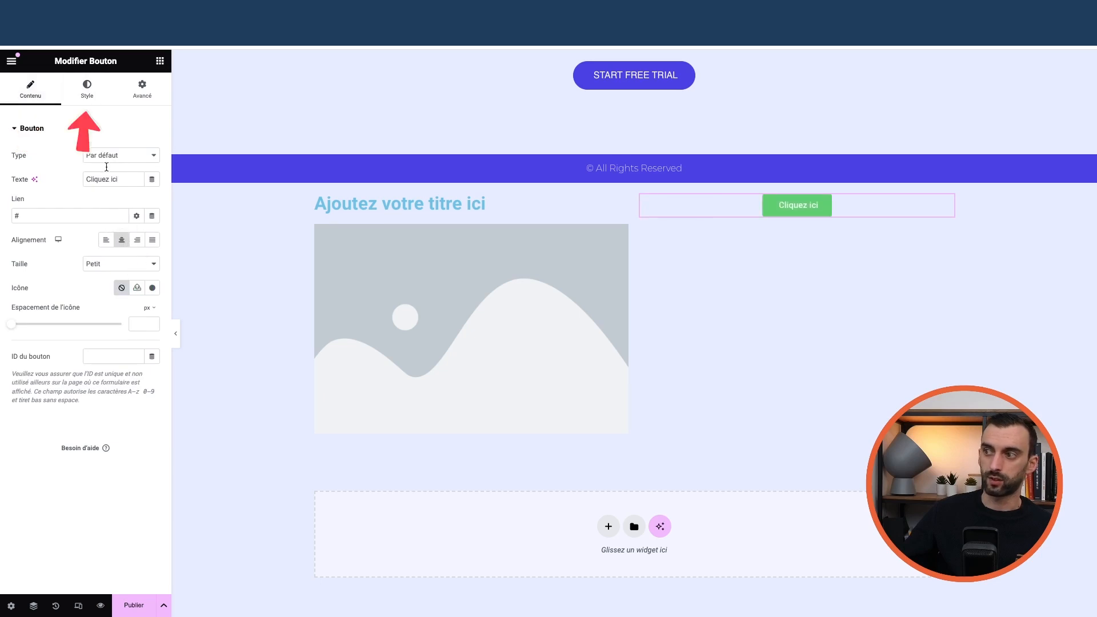
Change the "Cliquez ici" button's background colour to the dark purple #4609BB
click(89, 96)
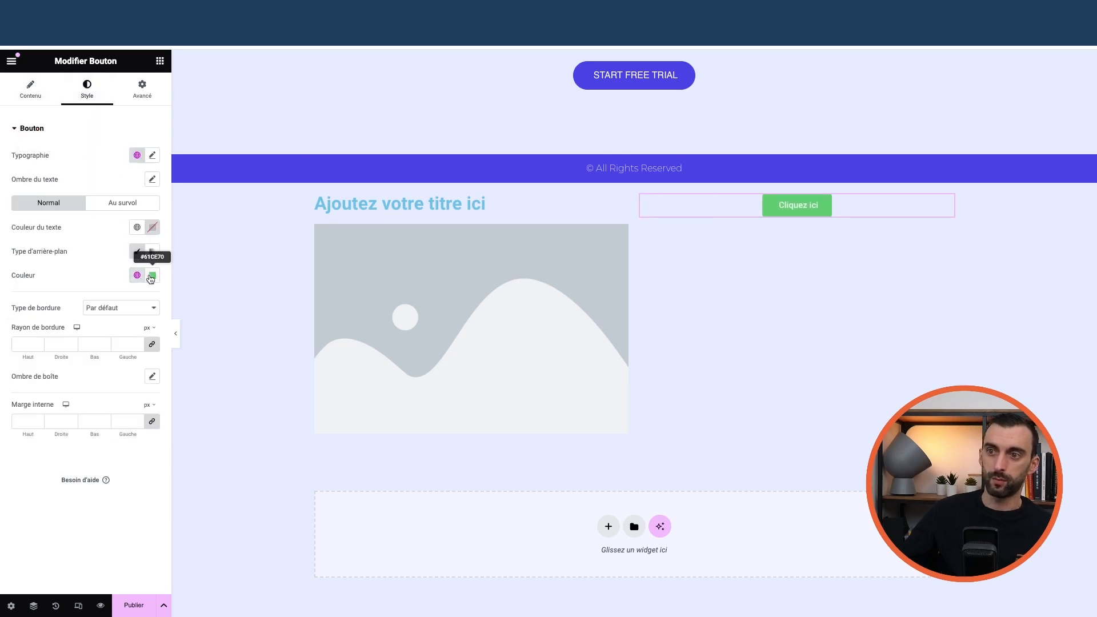
click(151, 277)
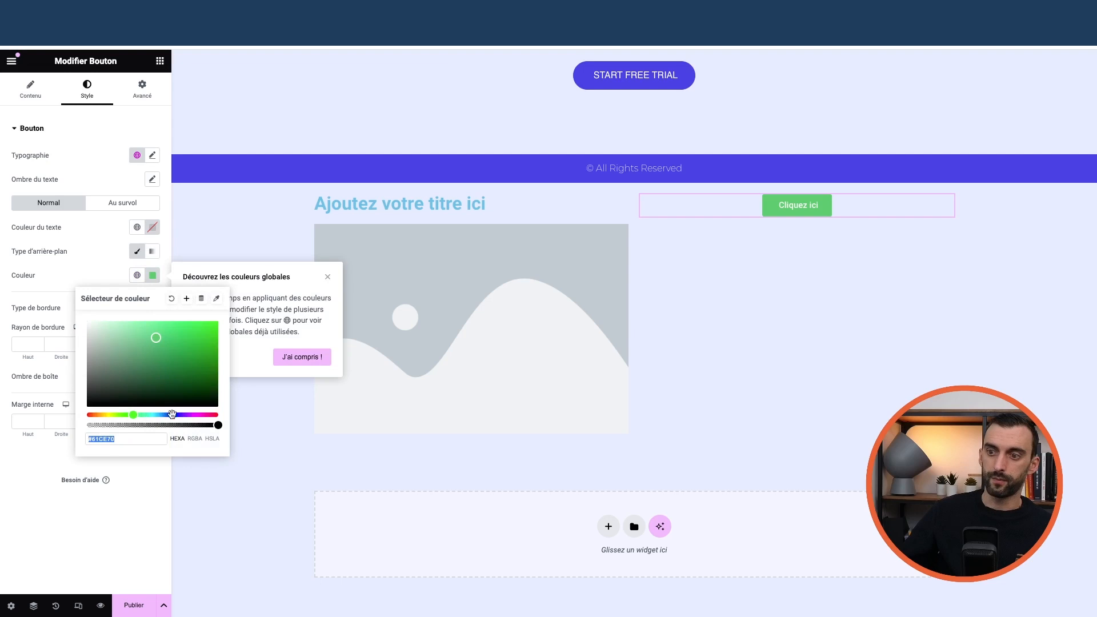
click(96, 275)
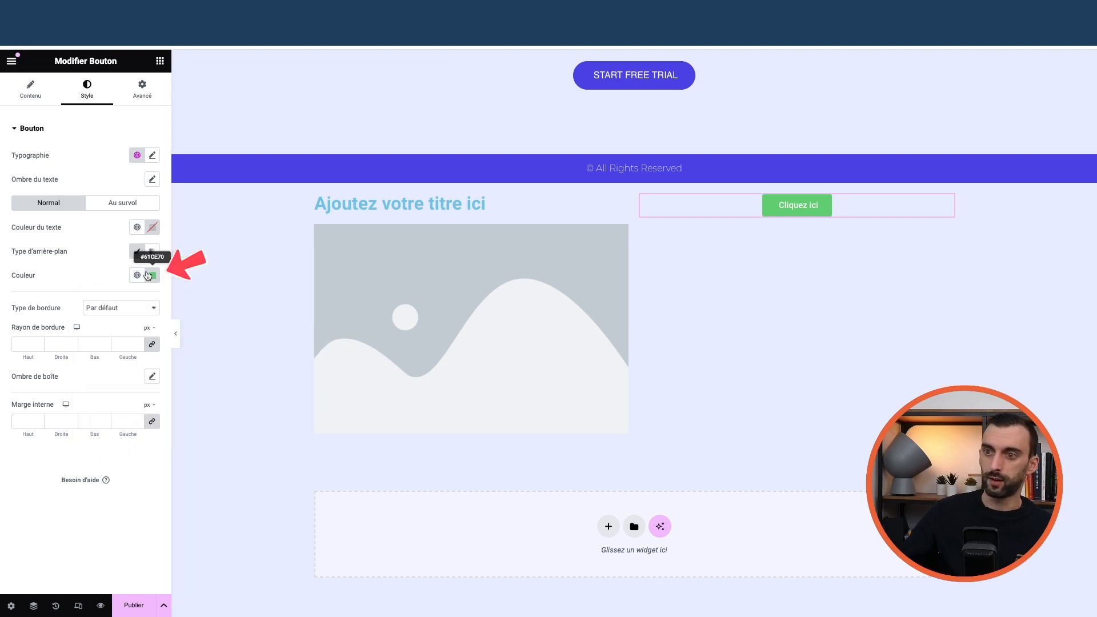
click(148, 276)
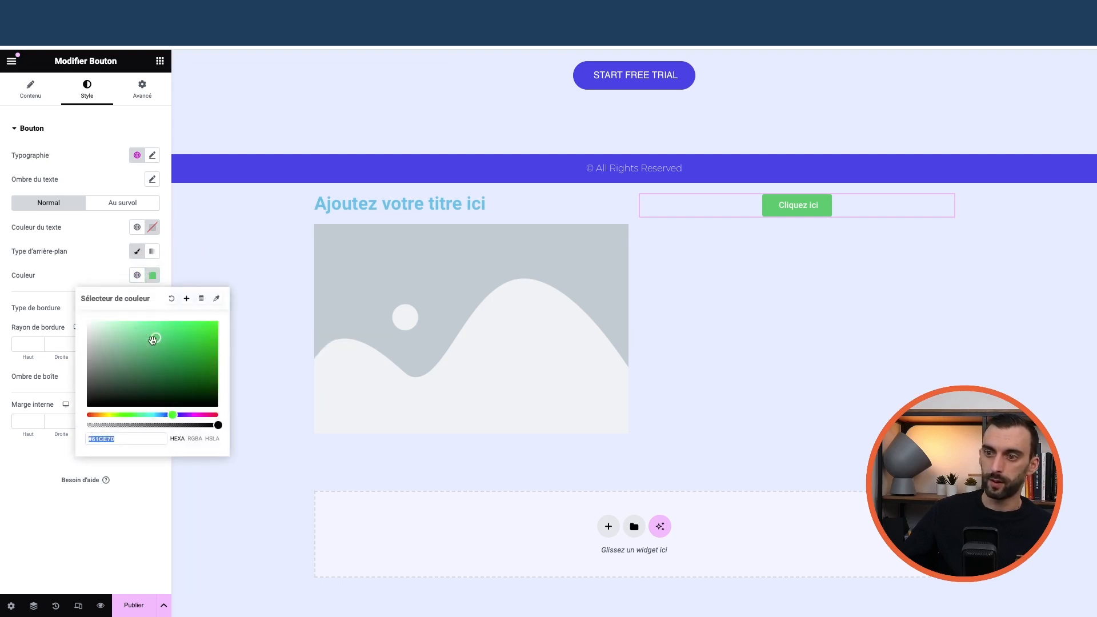
drag(174, 416, 181, 415)
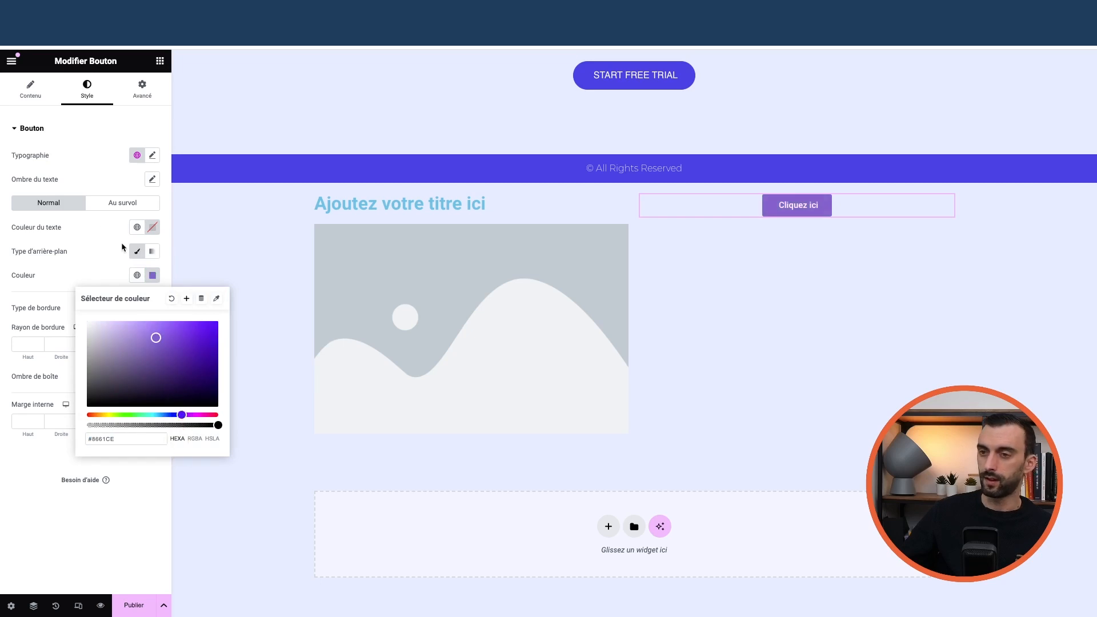
click(87, 239)
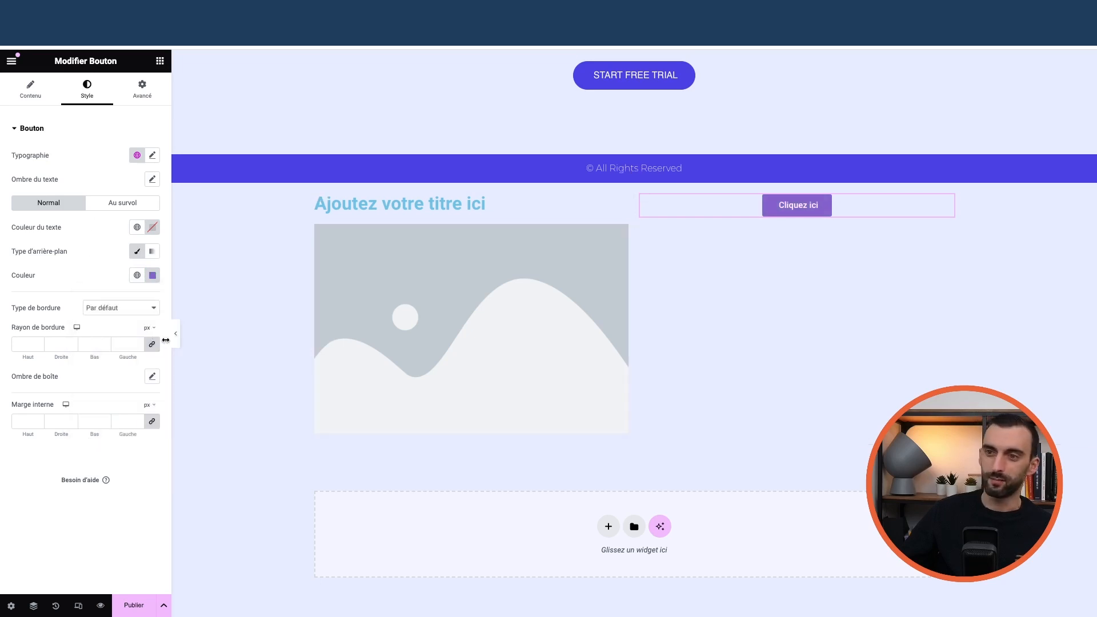
click(152, 277)
click(211, 344)
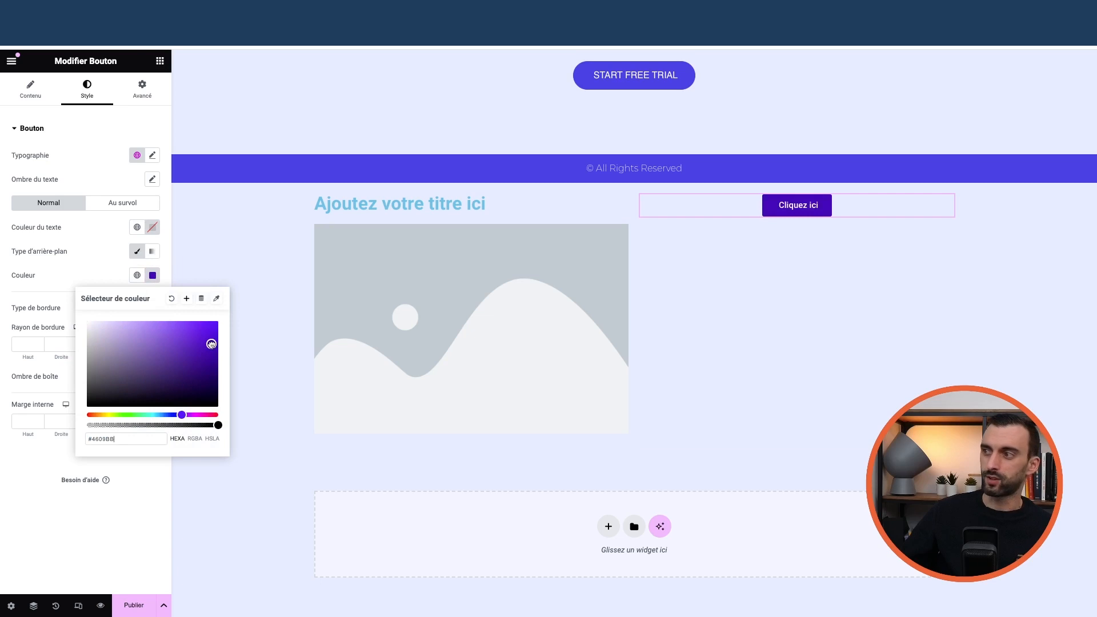
click(60, 252)
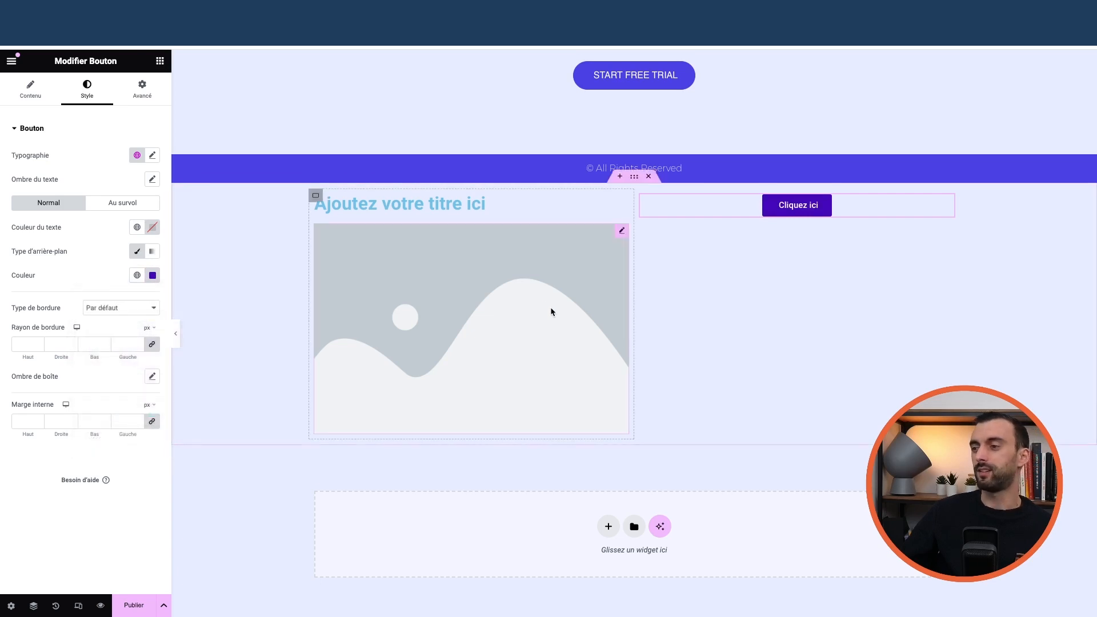
Look over the page's sections from the "Plans For Every Team" hero down to "Ready To Hire A Great Team?"
scroll(551, 311, up, 20)
scroll(563, 318, up, 5)
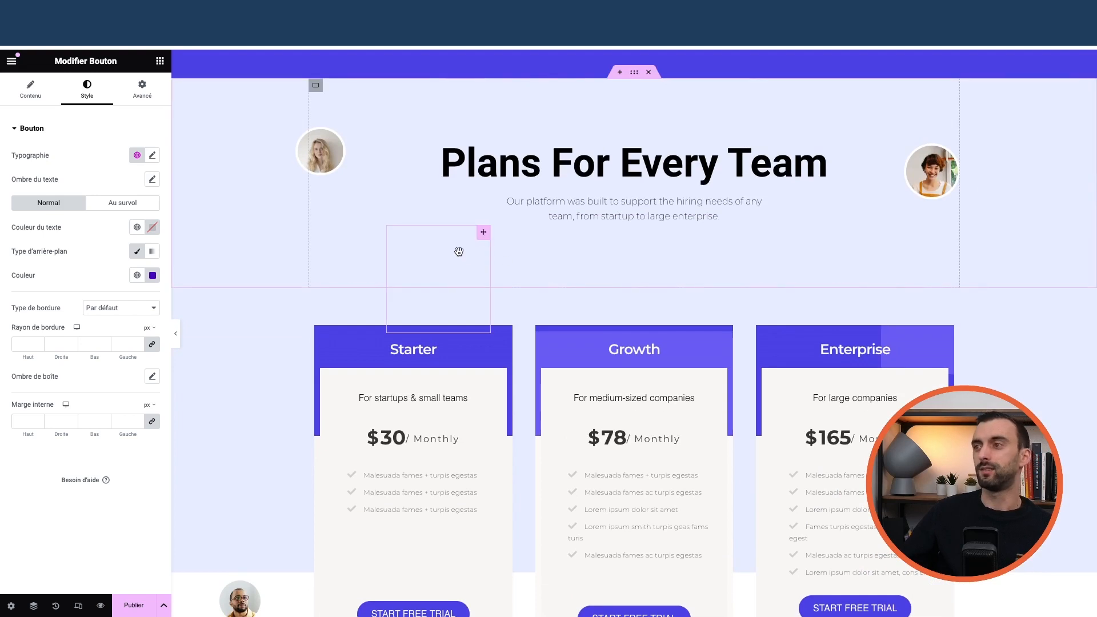
scroll(478, 261, down, 11)
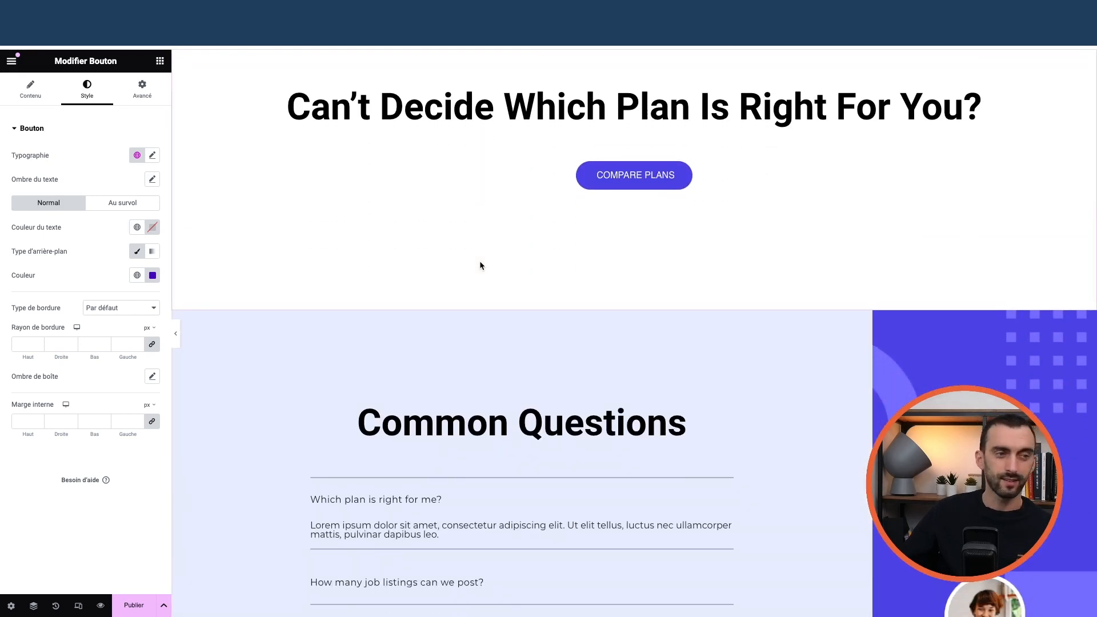
scroll(586, 280, down, 10)
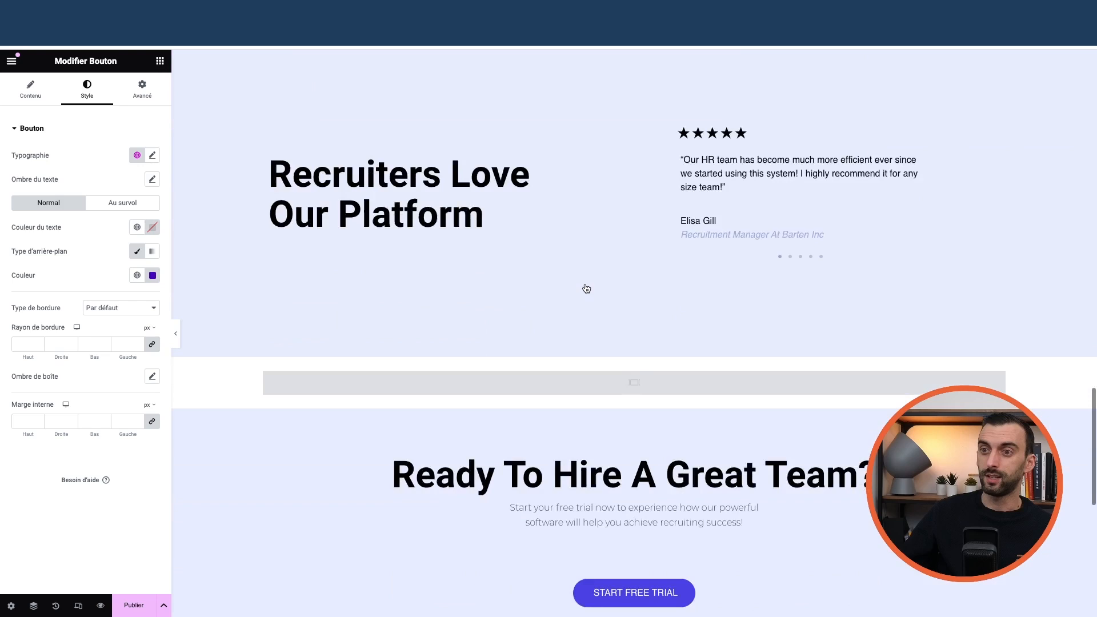
scroll(586, 288, up, 14)
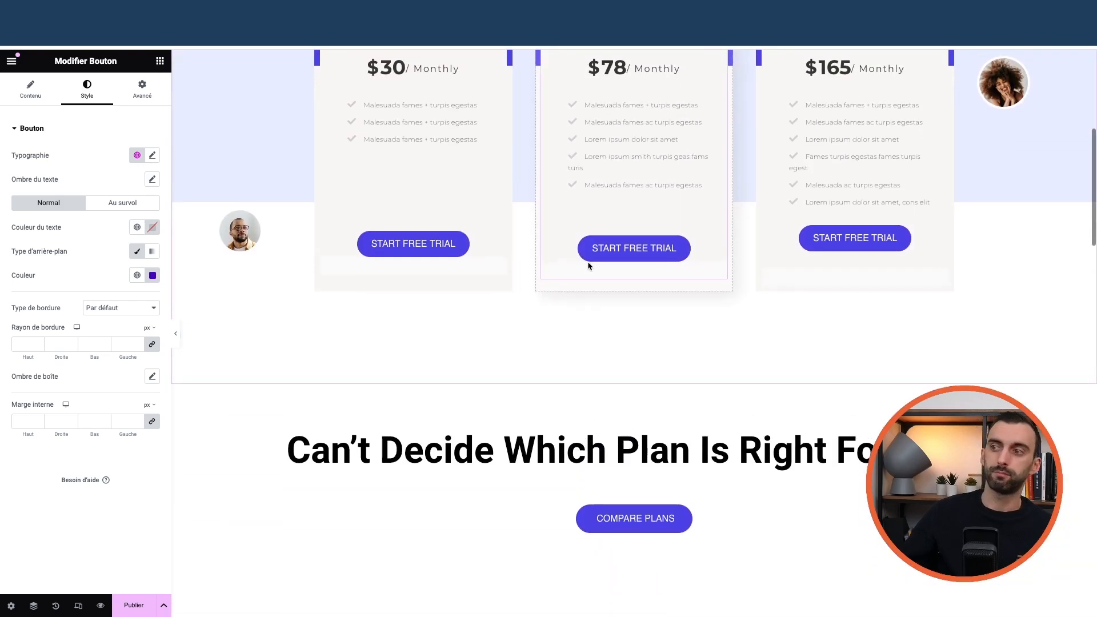
scroll(588, 264, up, 6)
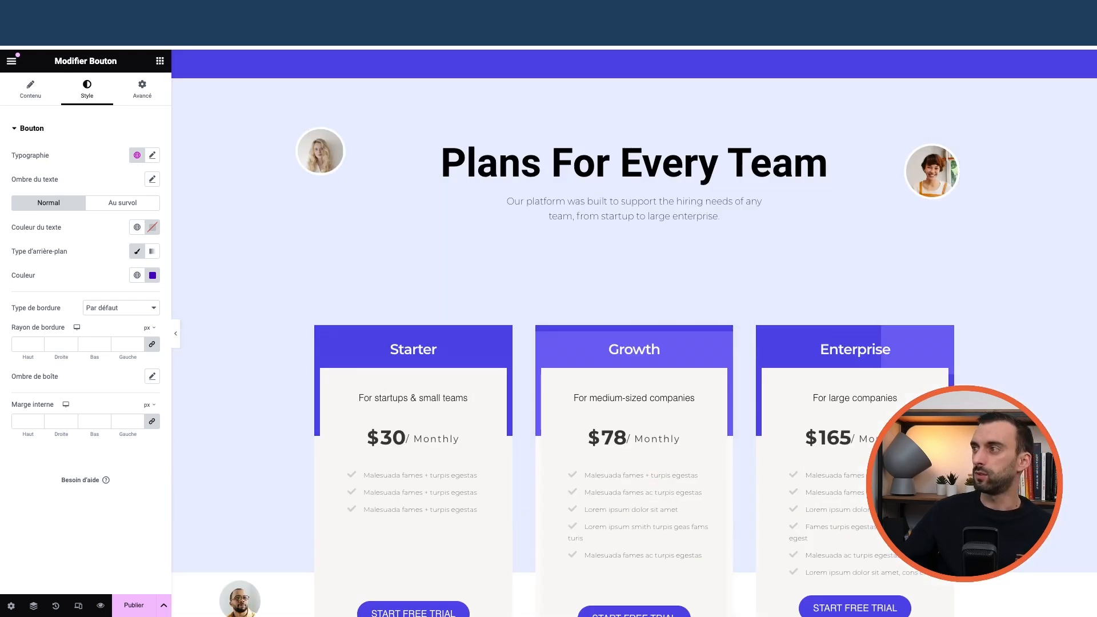